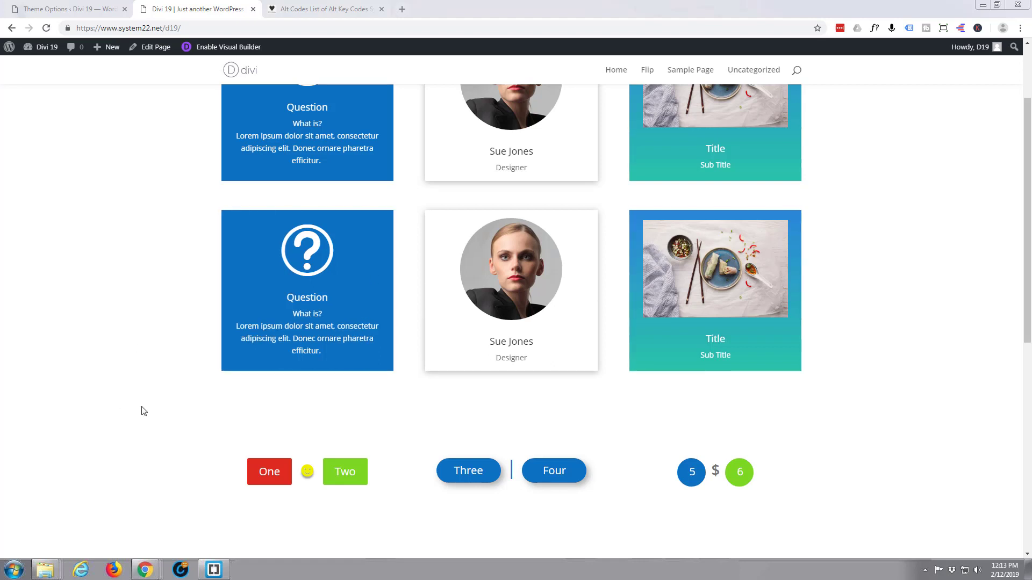
Try the One and Two buttons' image and video popups, closing each afterwards.
click(265, 477)
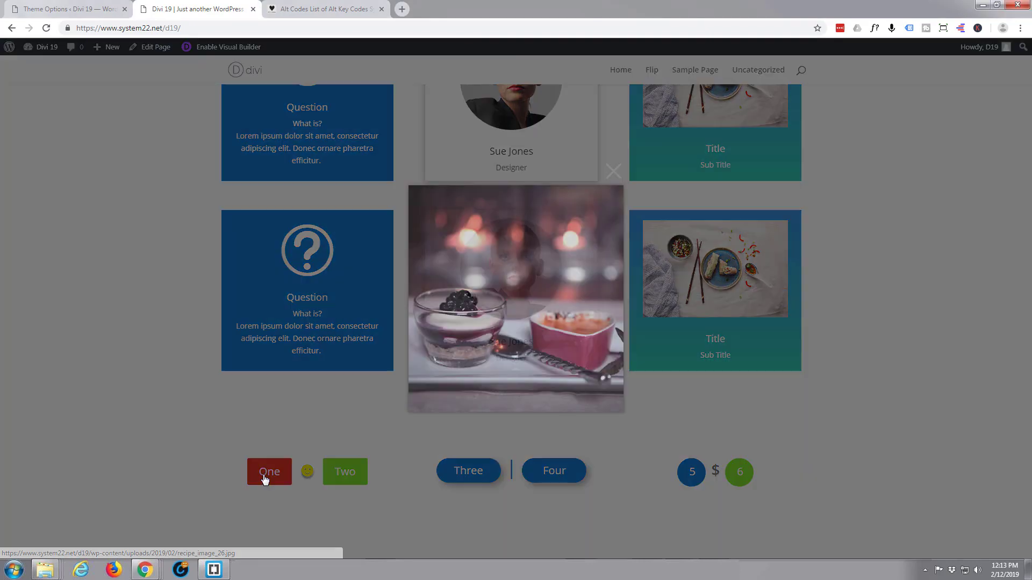
click(263, 474)
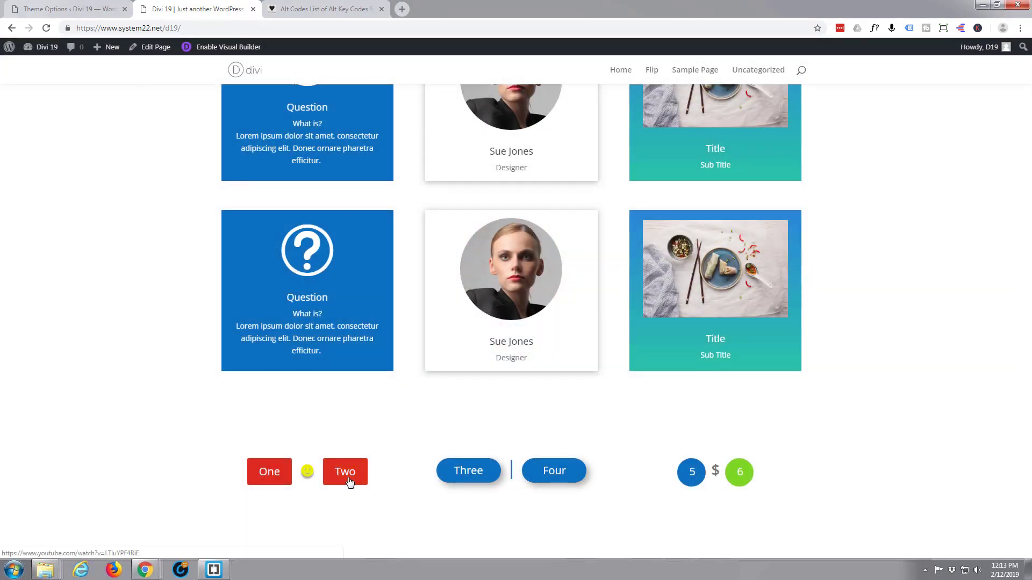
click(347, 480)
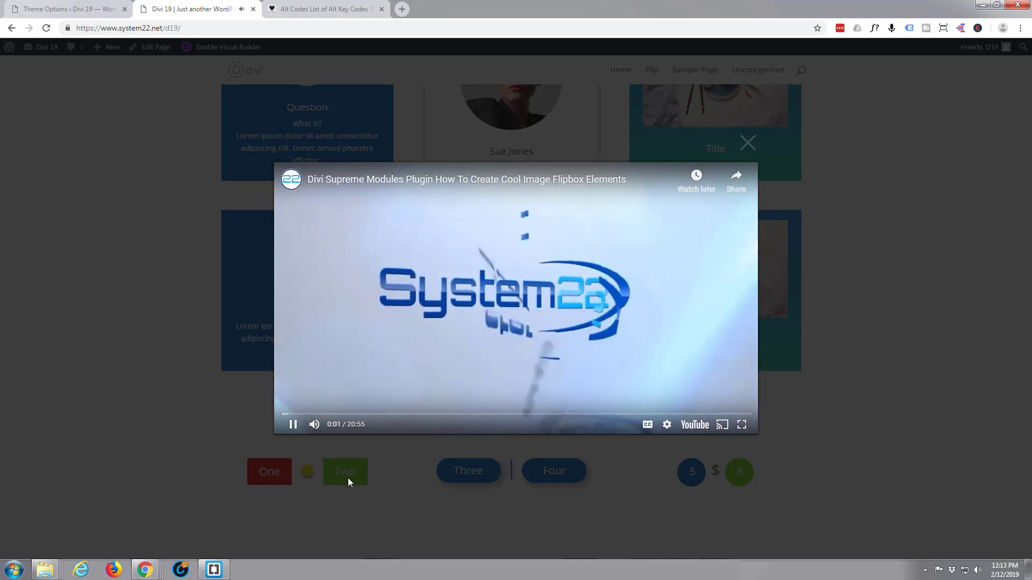
click(753, 142)
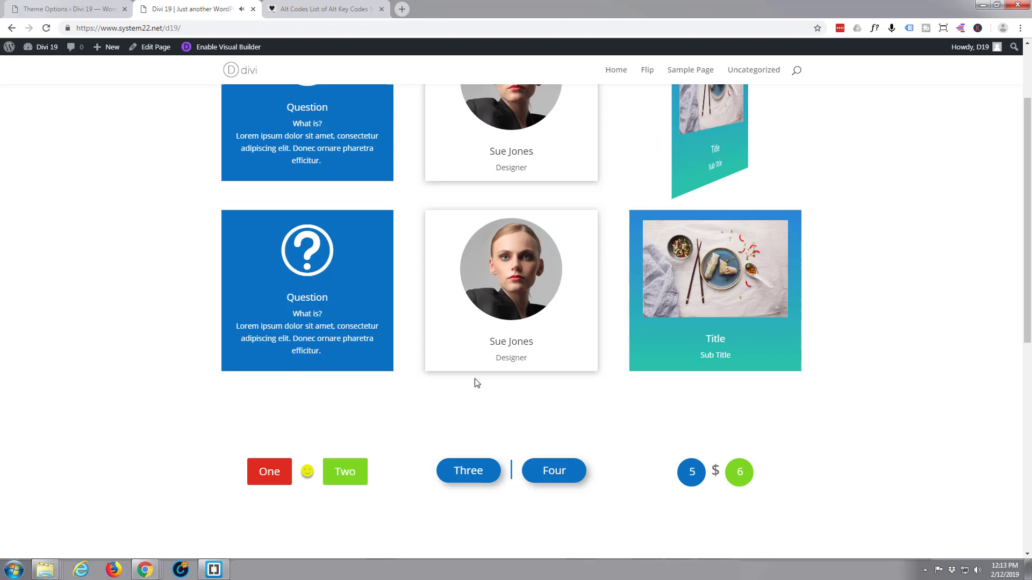
Try the Three and Four buttons' jumps to the flip section and page bottom, then scroll back up.
click(469, 473)
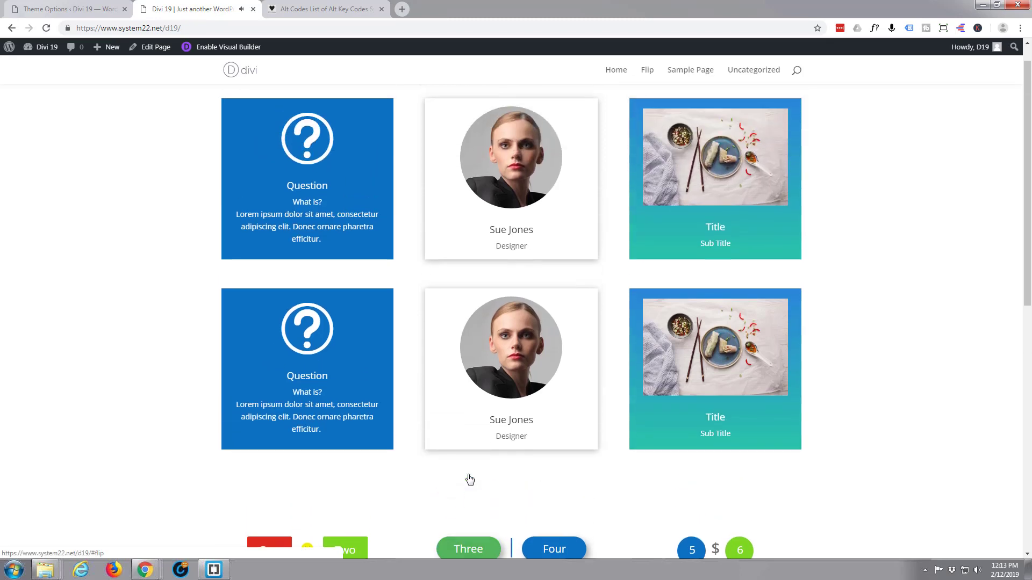
click(555, 549)
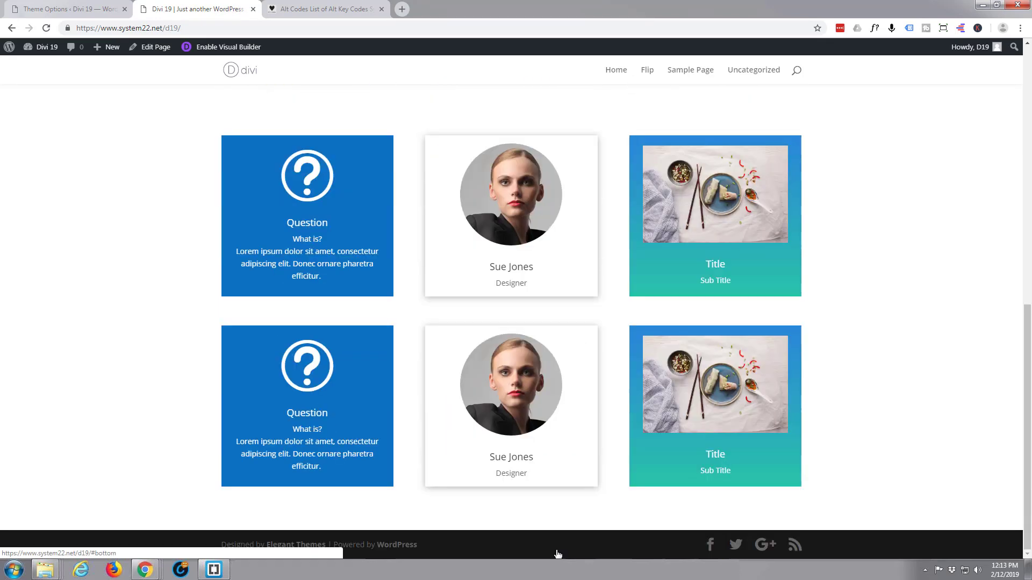
scroll(413, 171, up, 4)
scroll(434, 178, up, 2)
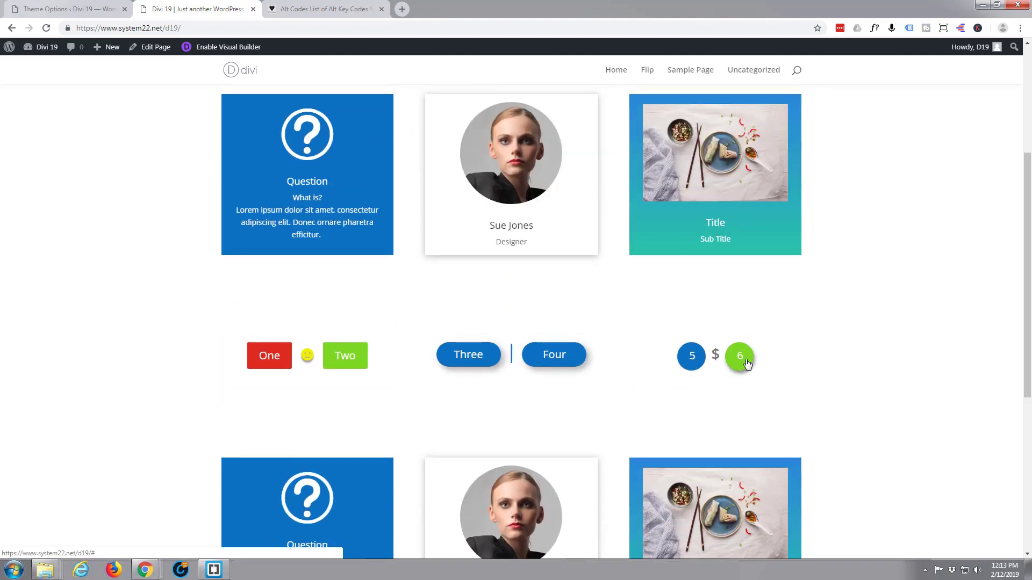
scroll(623, 323, up, 1)
scroll(624, 323, up, 2)
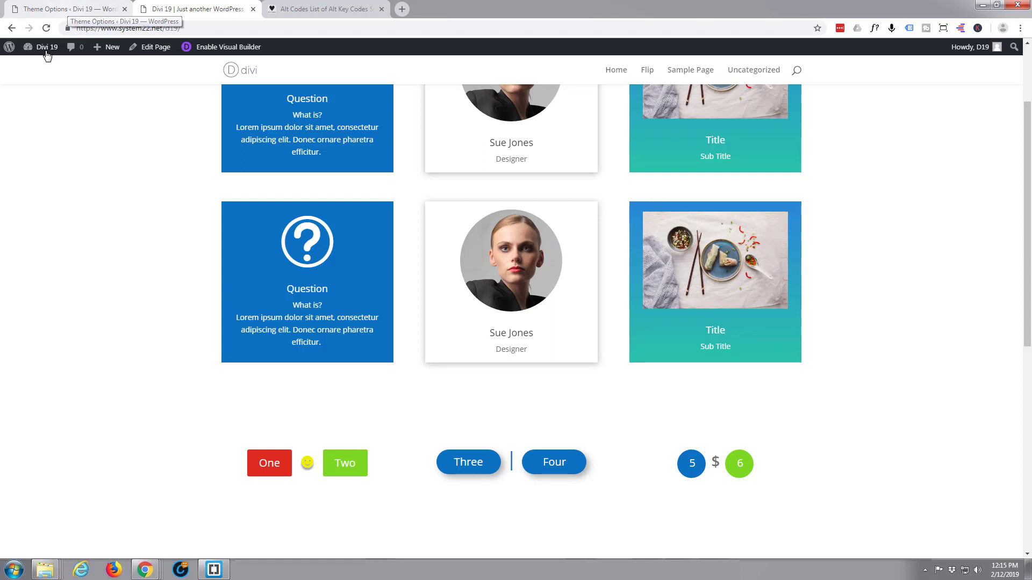
Open the Divi 19 Dashboard in a background tab and switch to it.
mouse_move(46, 47)
middle_click(32, 66)
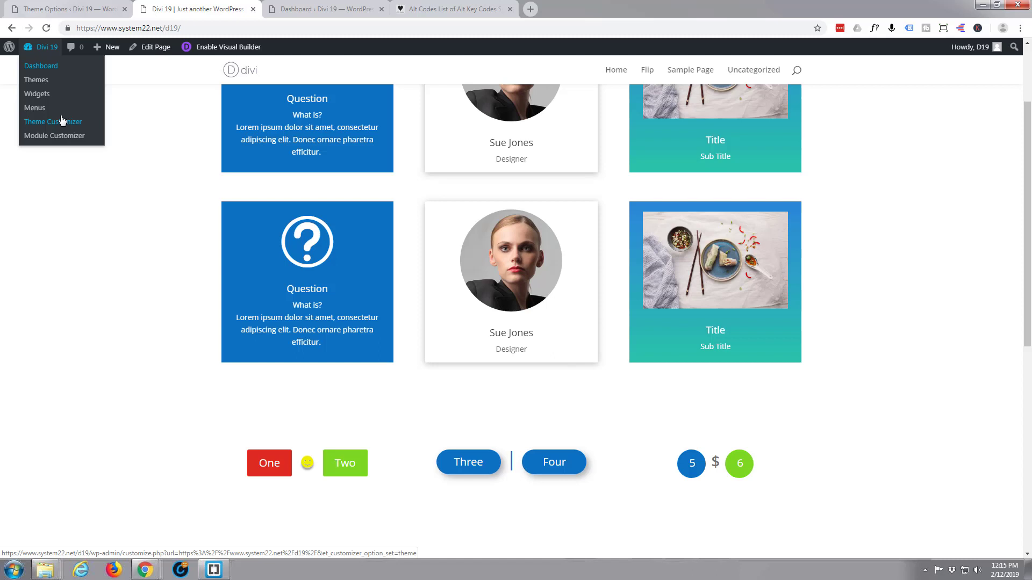
click(308, 9)
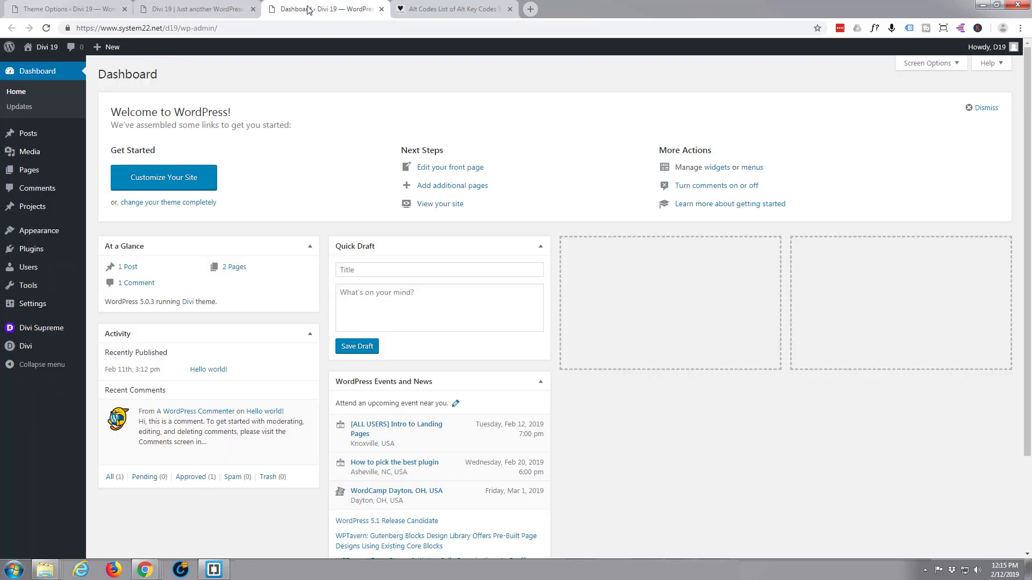
Go to Plugins > Add New and search the plugin directory for 'su'.
click(31, 249)
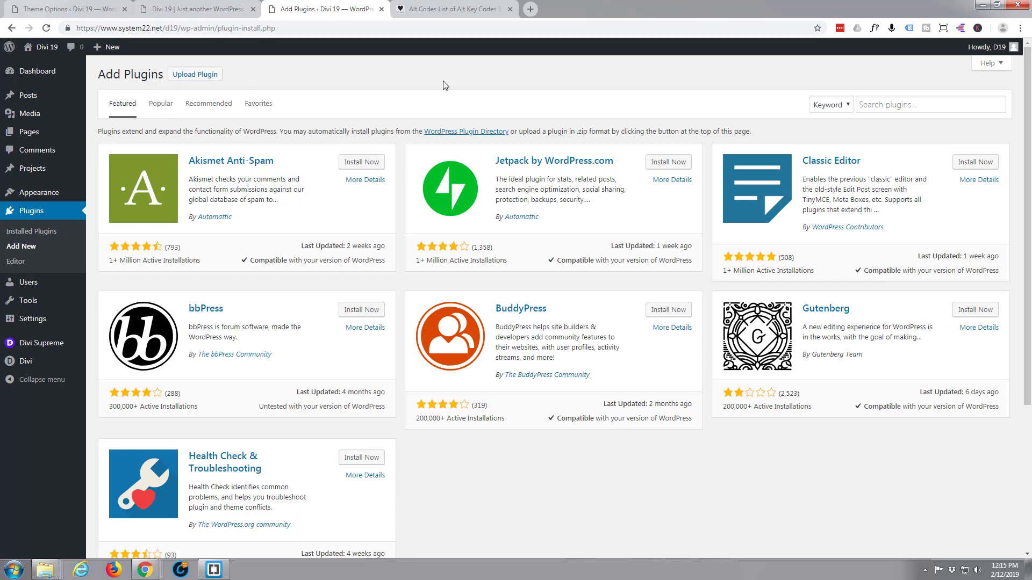
click(886, 106)
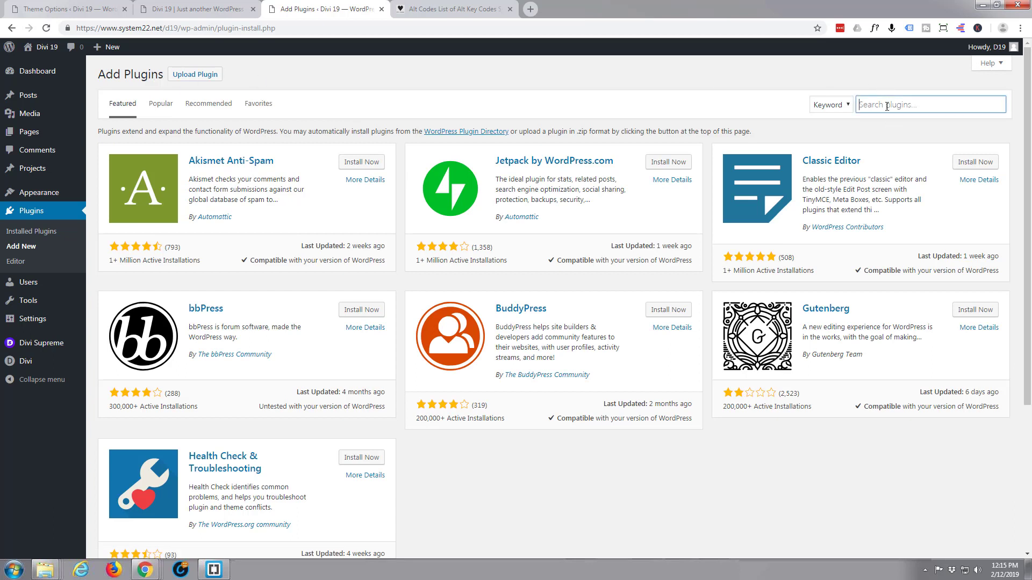
text(su)
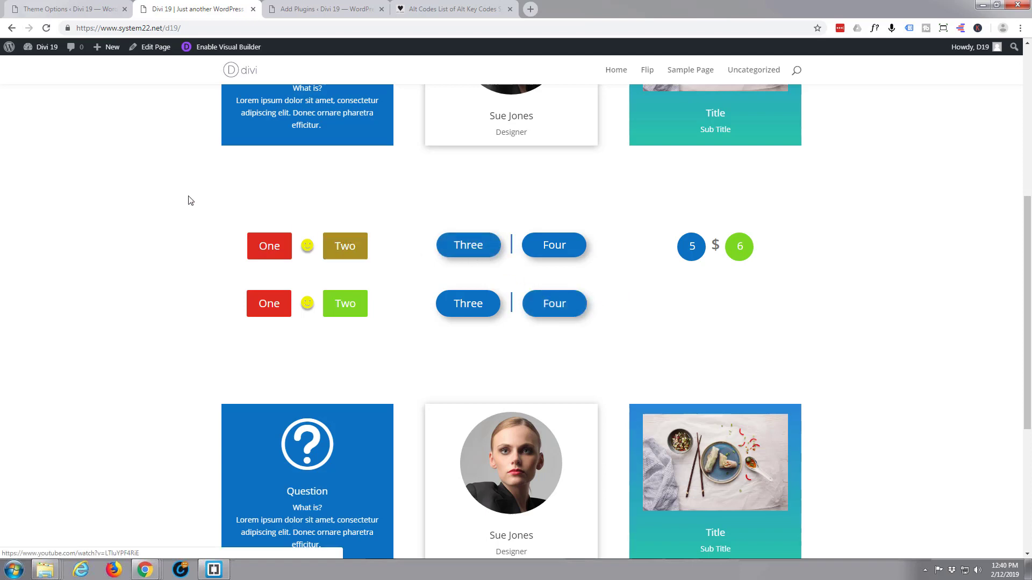
Enable the Visual Builder and insert a Supreme Button module into the second row's empty column.
click(214, 52)
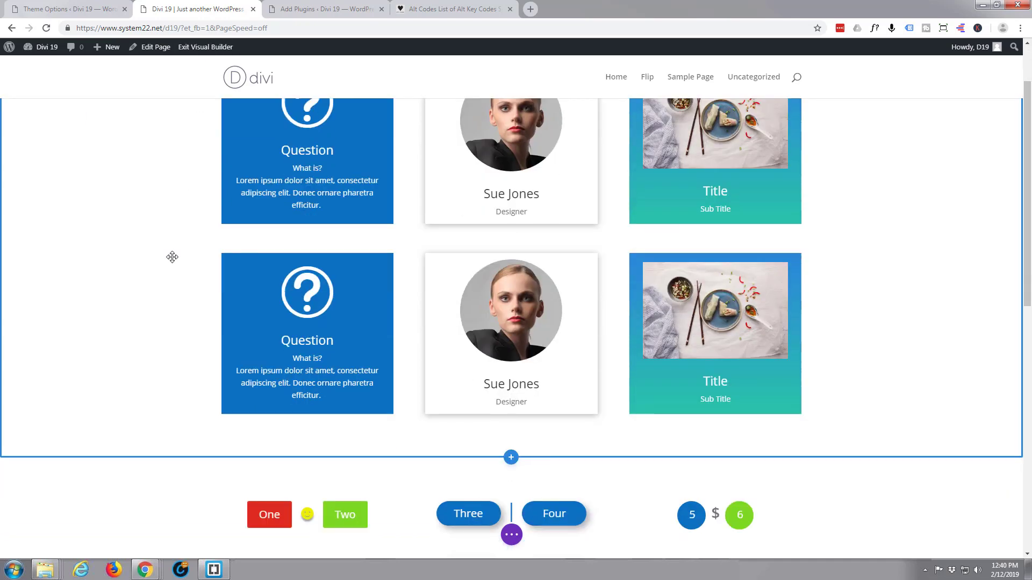
scroll(172, 256, down, 5)
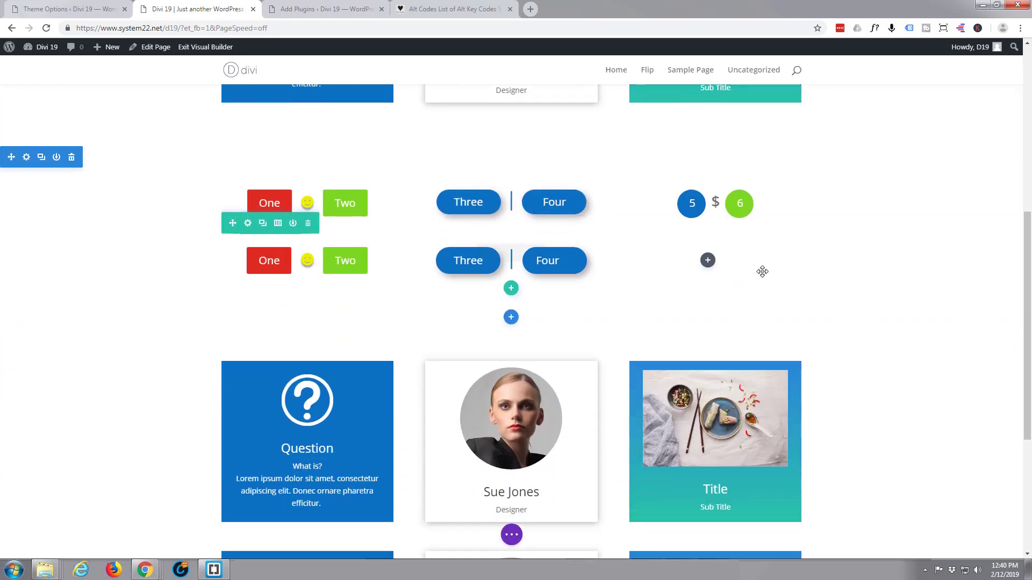
click(707, 261)
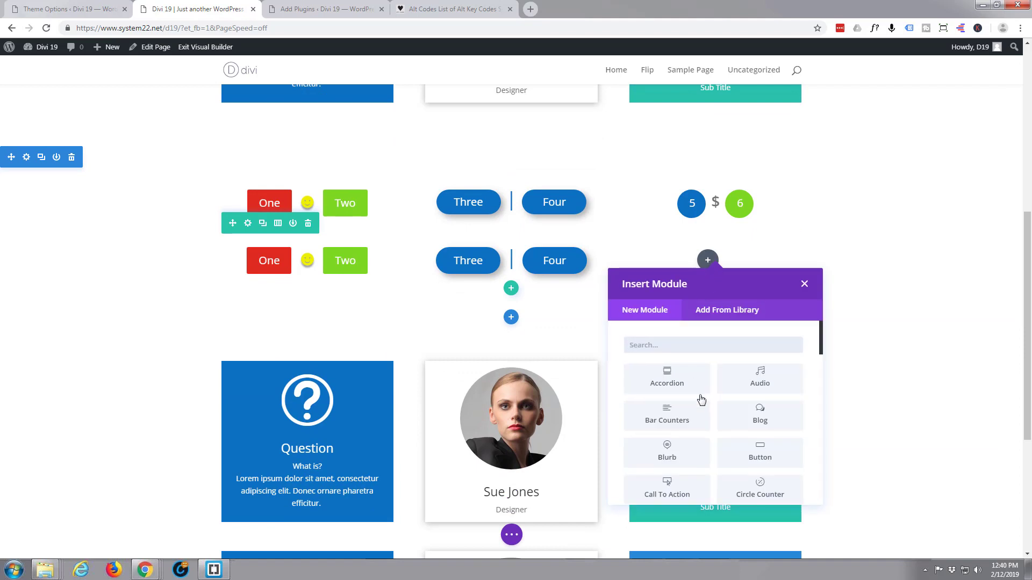
scroll(702, 400, down, 10)
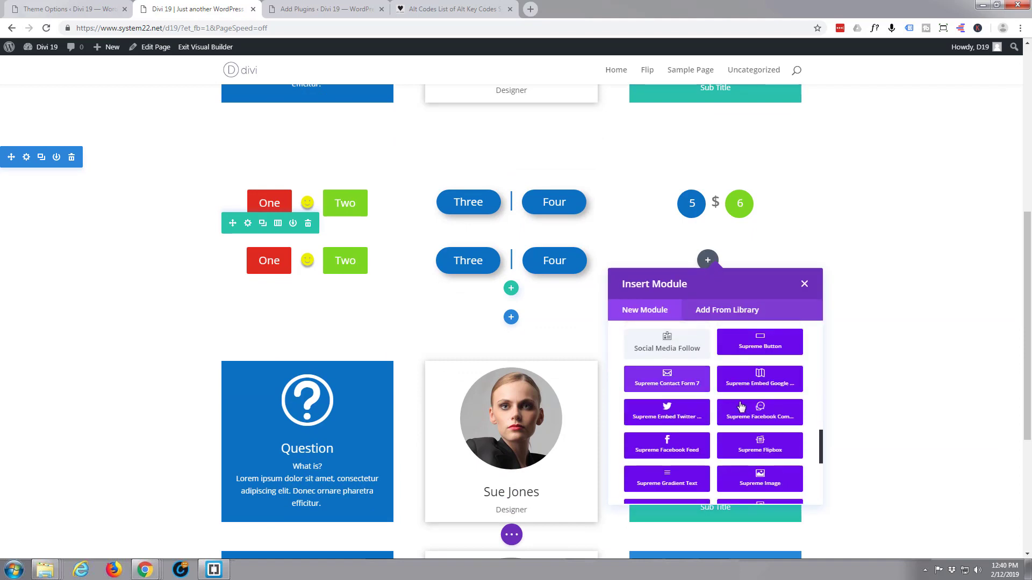
click(761, 343)
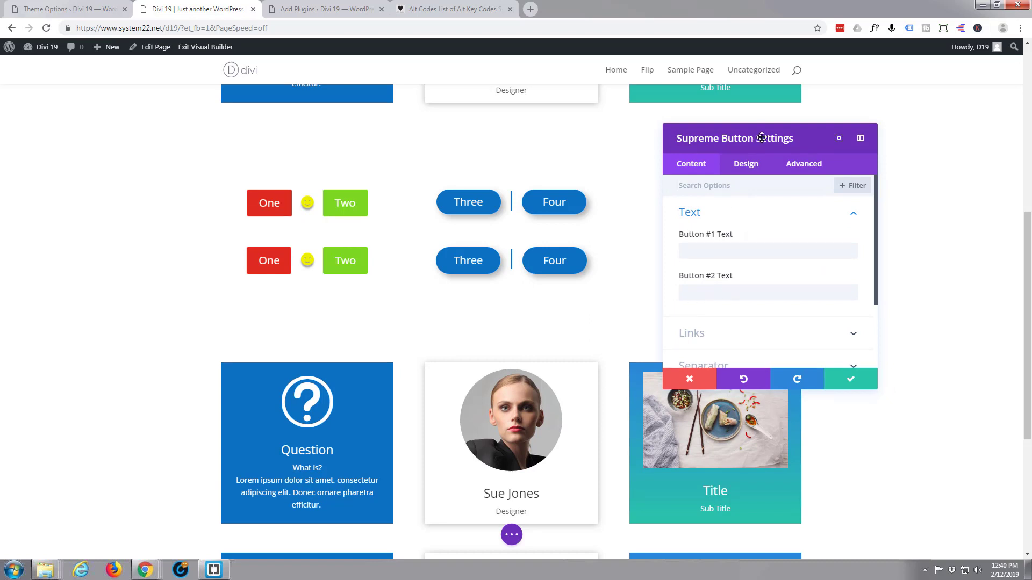
Move the settings panel aside and label the two buttons 5 and 6.
drag(760, 138, 483, 129)
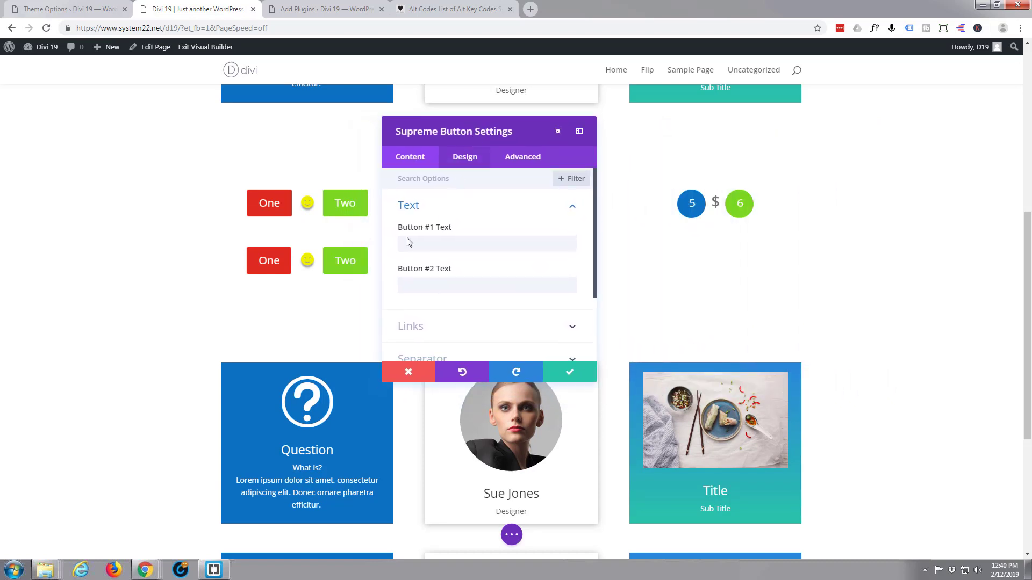
click(413, 244)
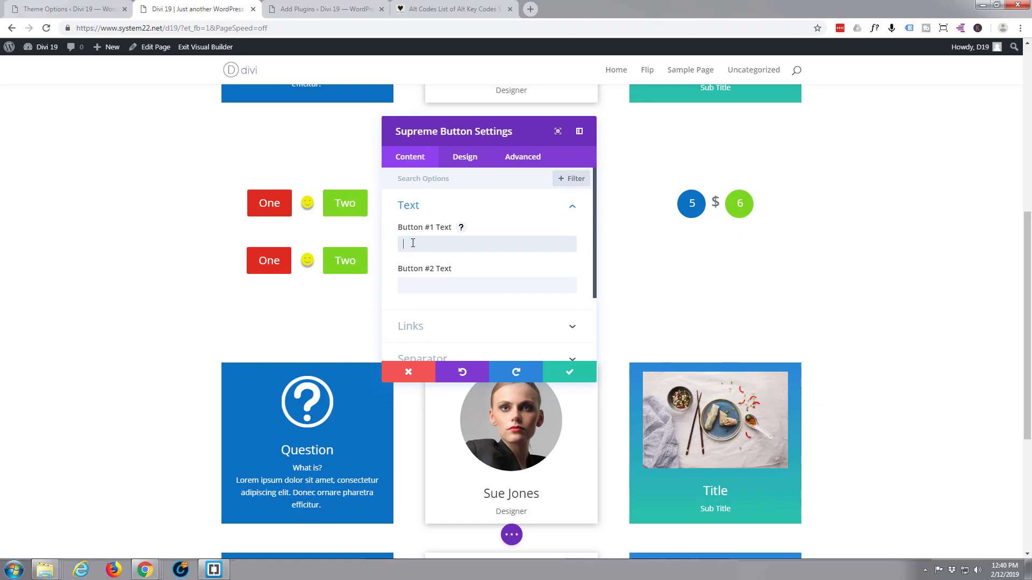
text(5)
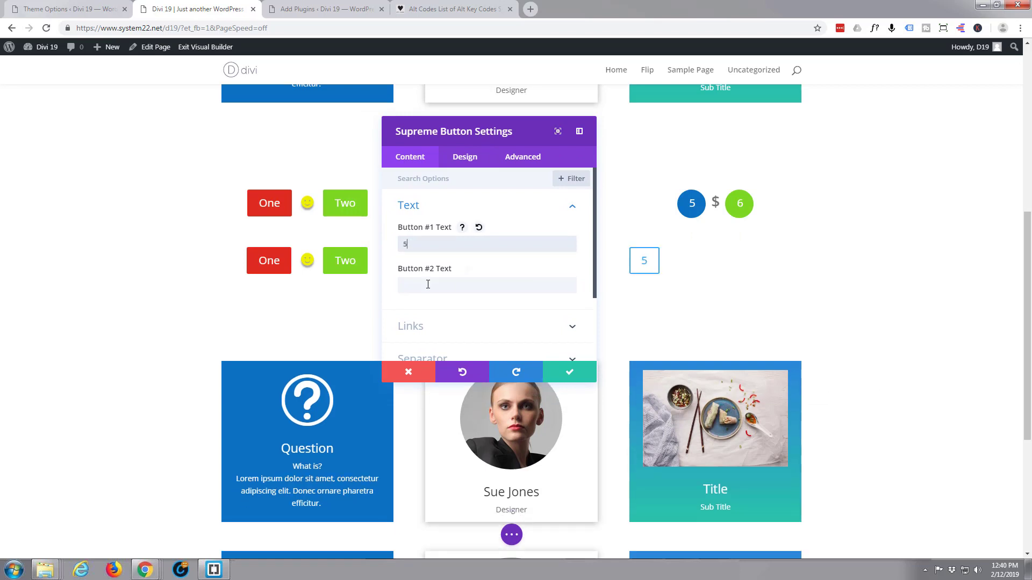
click(427, 285)
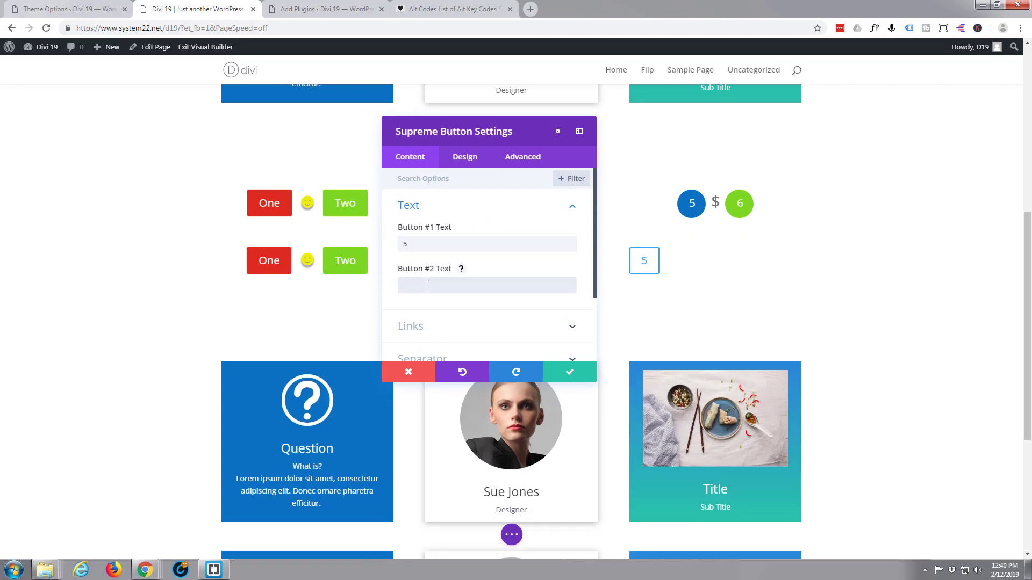
text(6)
Expand the Links and Separator settings and select the Separator Text field.
scroll(460, 268, down, 2)
click(461, 272)
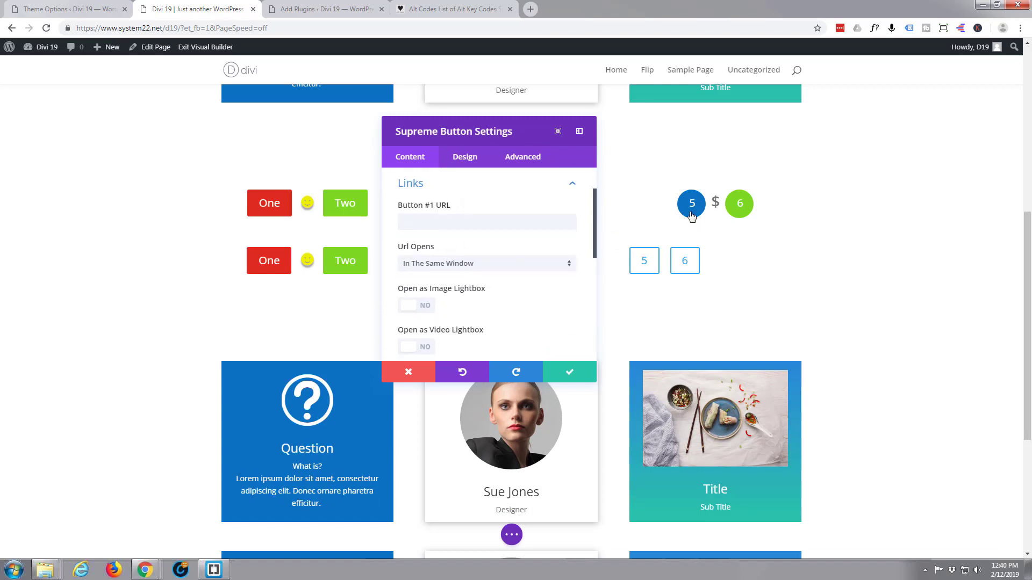
scroll(503, 264, down, 2)
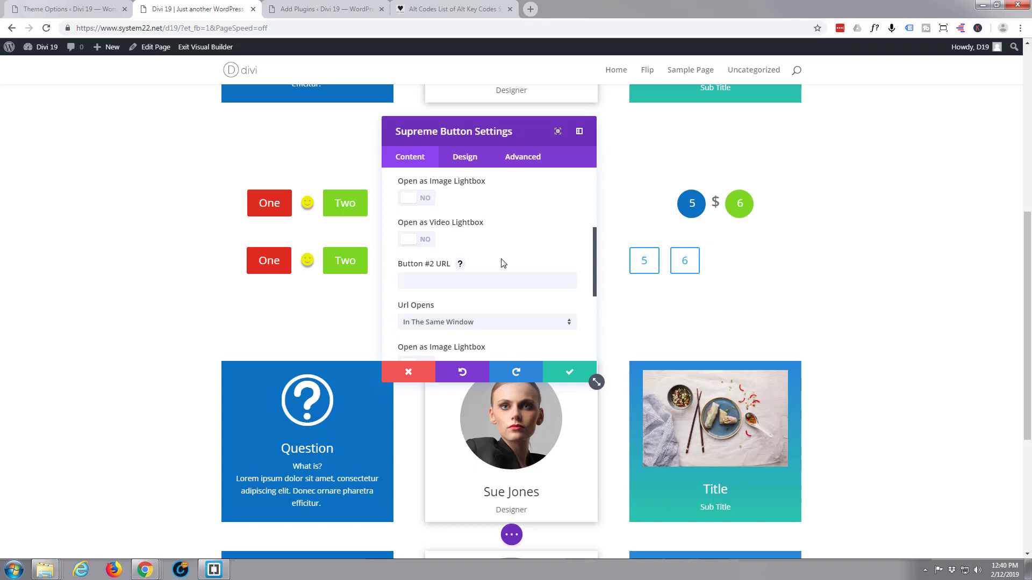
scroll(503, 263, down, 2)
scroll(503, 263, down, 2)
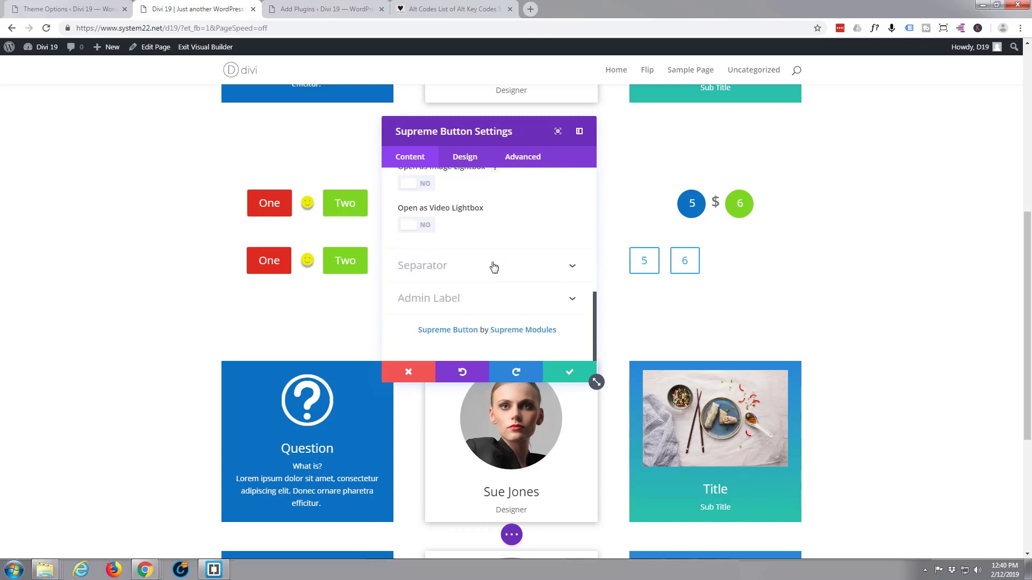
click(489, 269)
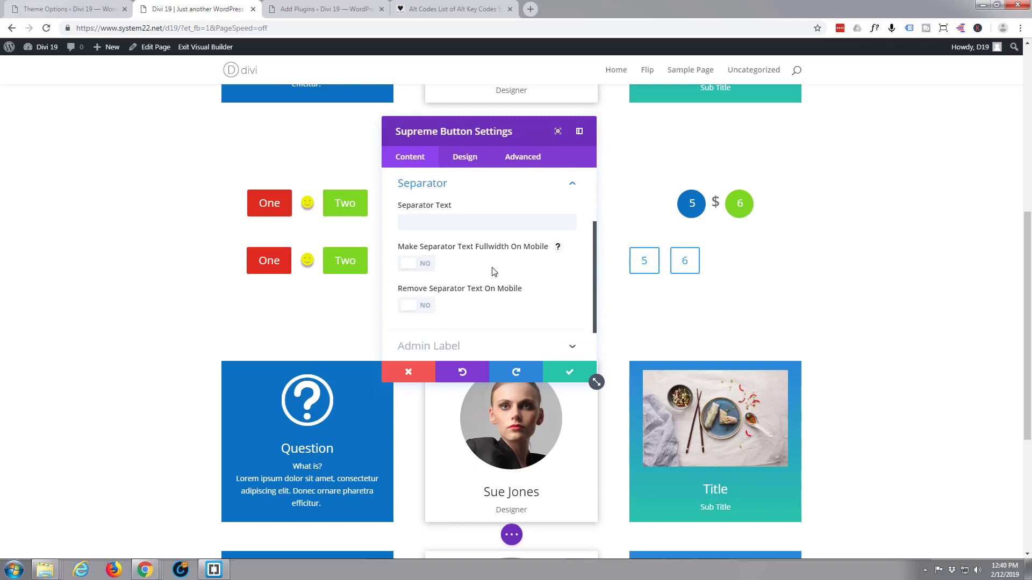
click(445, 222)
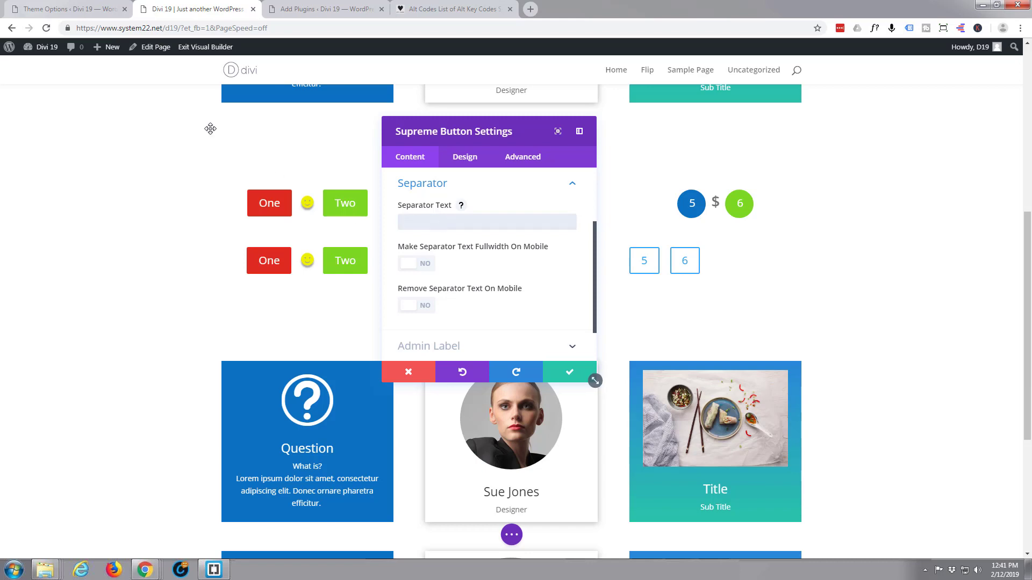
click(451, 9)
scroll(327, 162, down, 5)
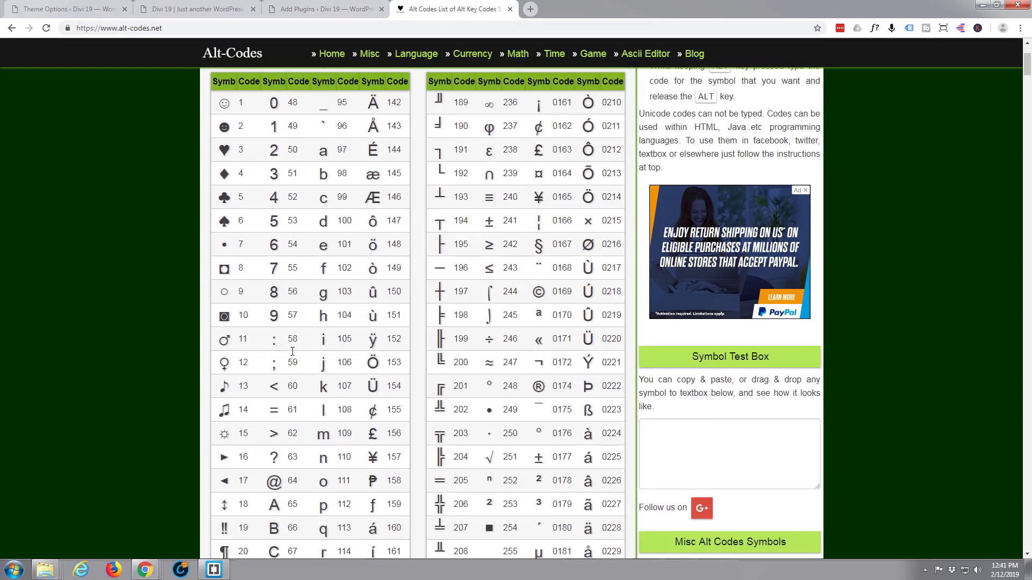
scroll(293, 351, down, 5)
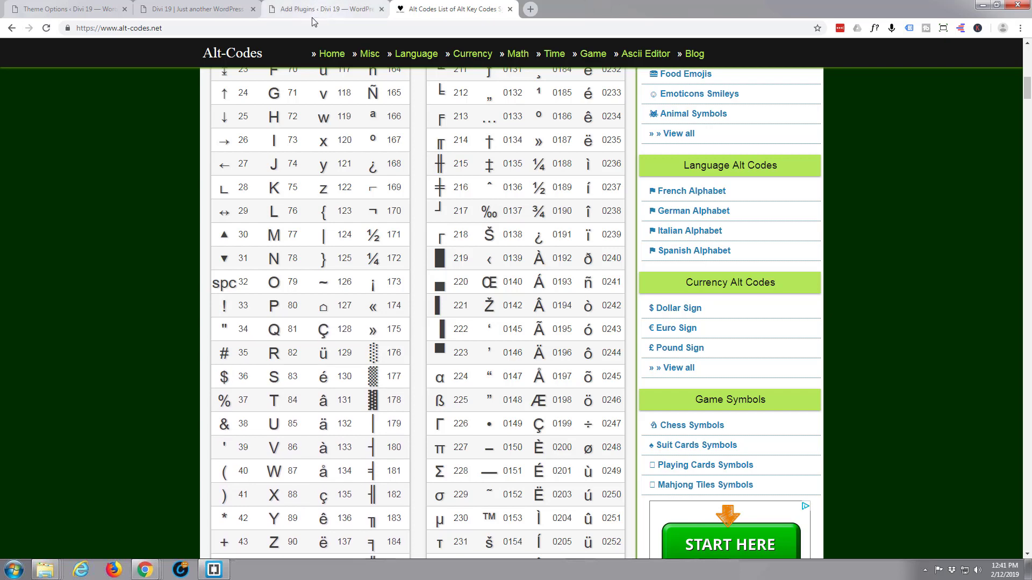
click(186, 11)
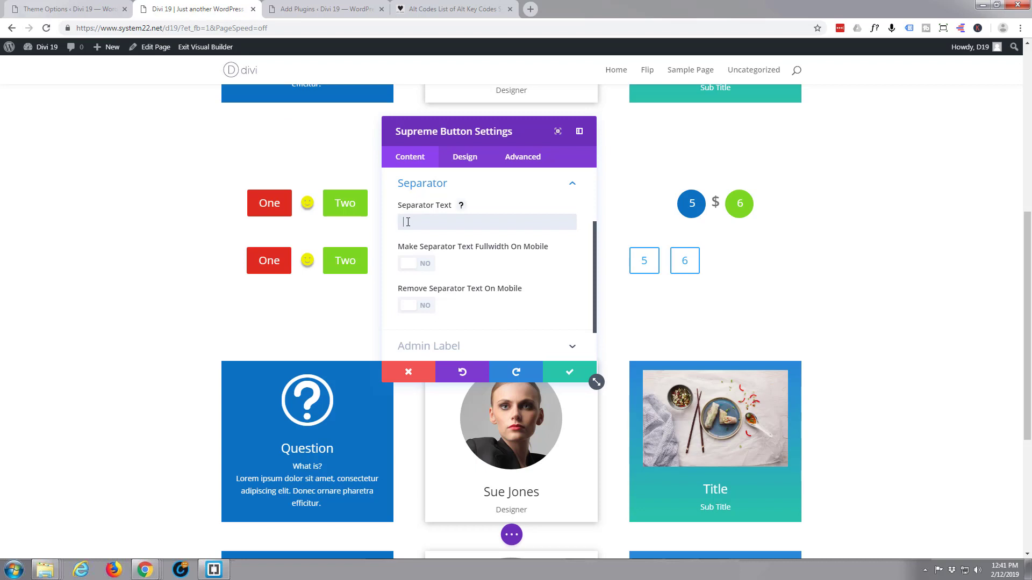
Use $ as the separator text and enlarge it to about 29px in the Design settings.
text($)
click(472, 156)
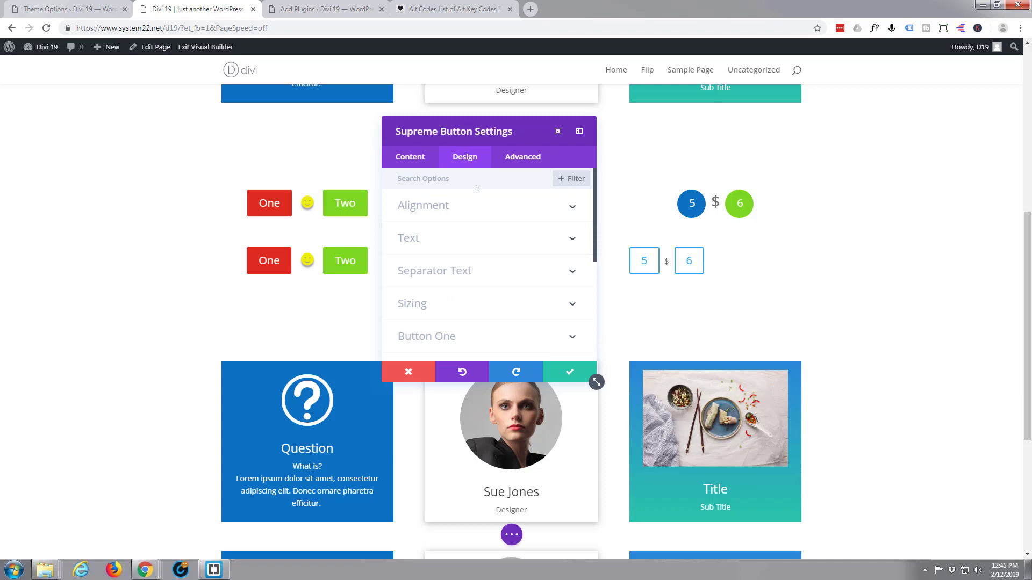
click(510, 272)
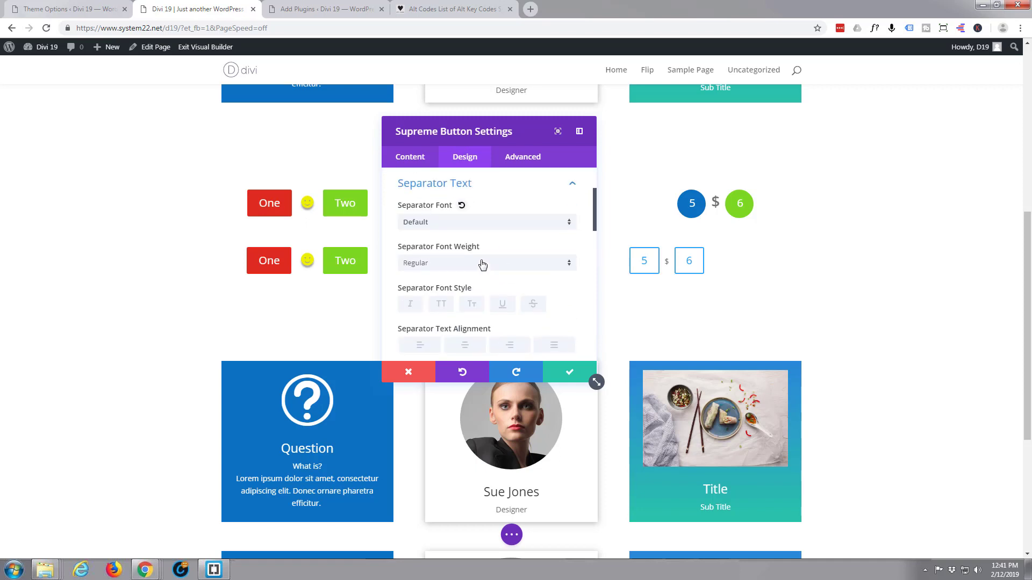
scroll(482, 265, down, 2)
scroll(482, 263, down, 2)
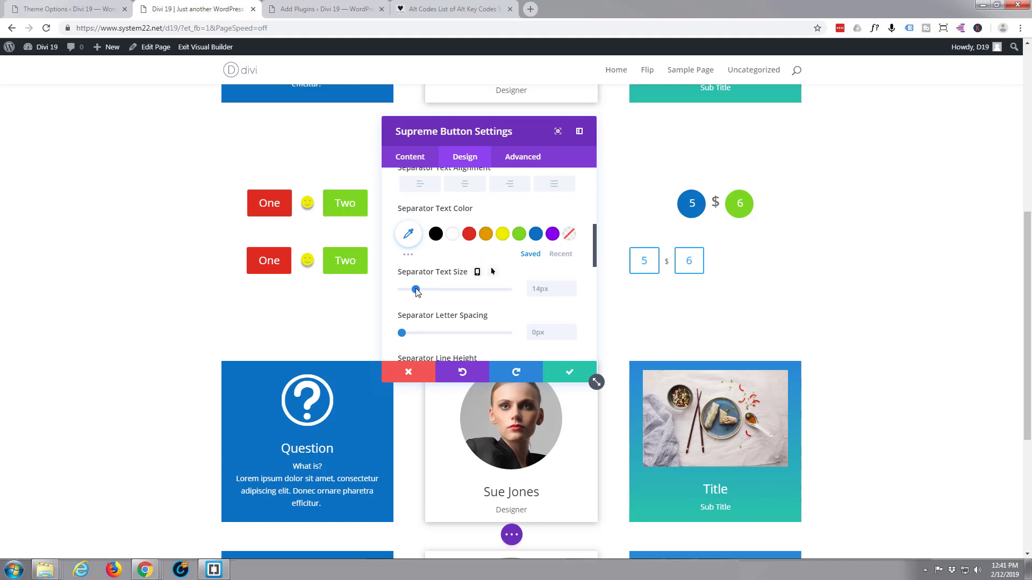
drag(418, 291, 434, 291)
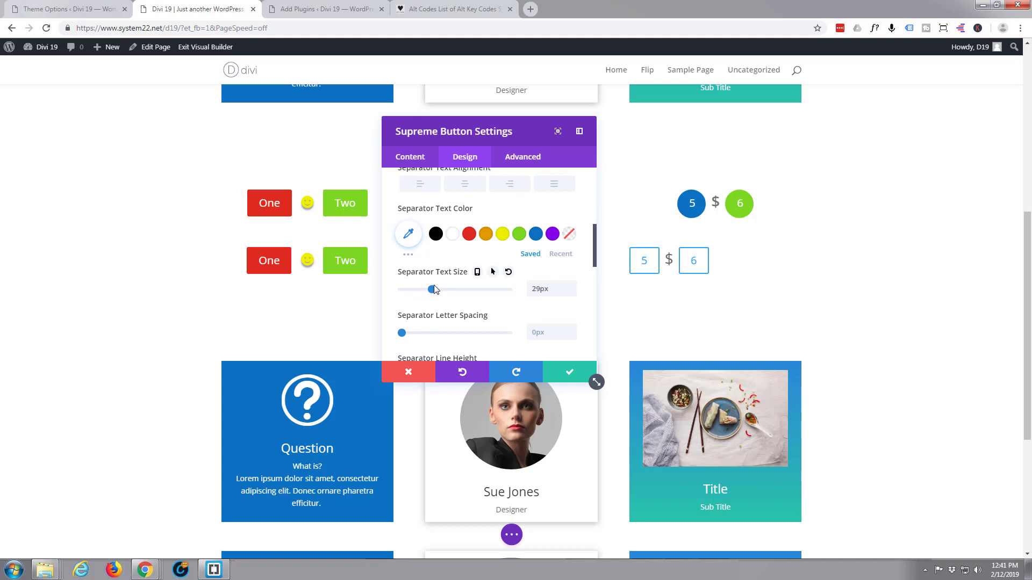
Make the separator font weight Semi Bold and collapse the Separator Text options.
scroll(434, 290, up, 3)
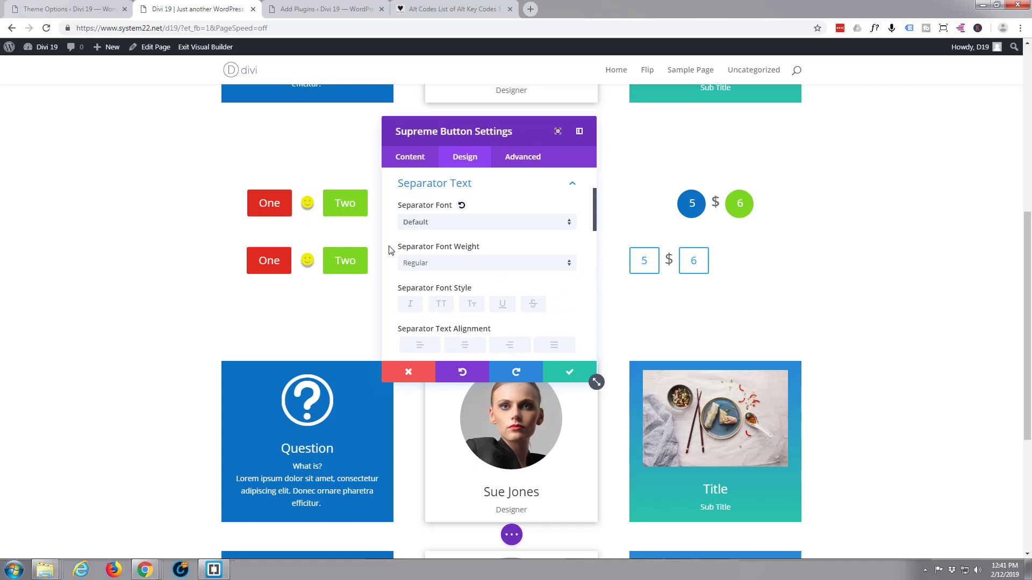
click(570, 269)
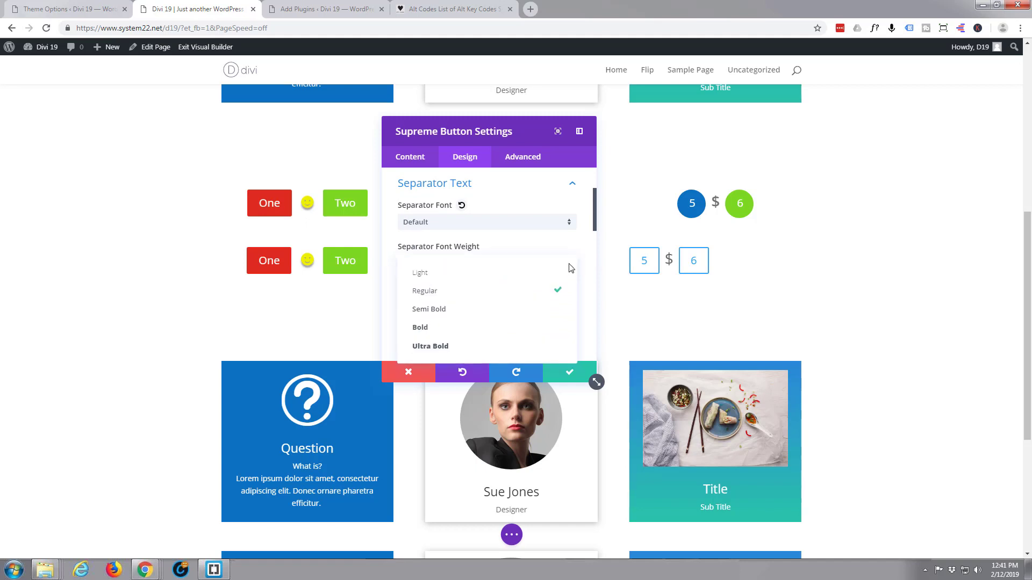
click(443, 309)
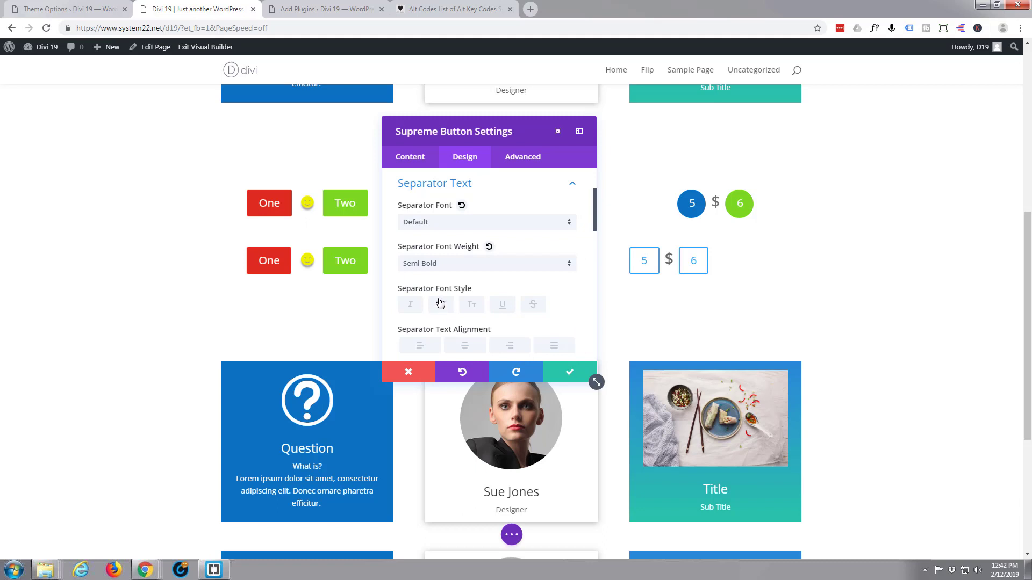
scroll(439, 300, up, 3)
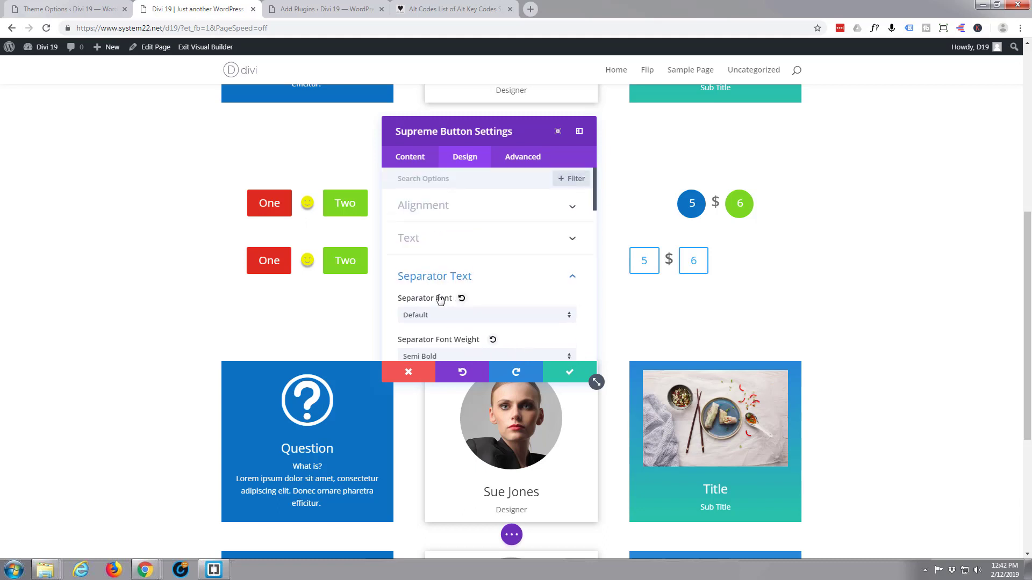
click(573, 277)
scroll(487, 283, down, 3)
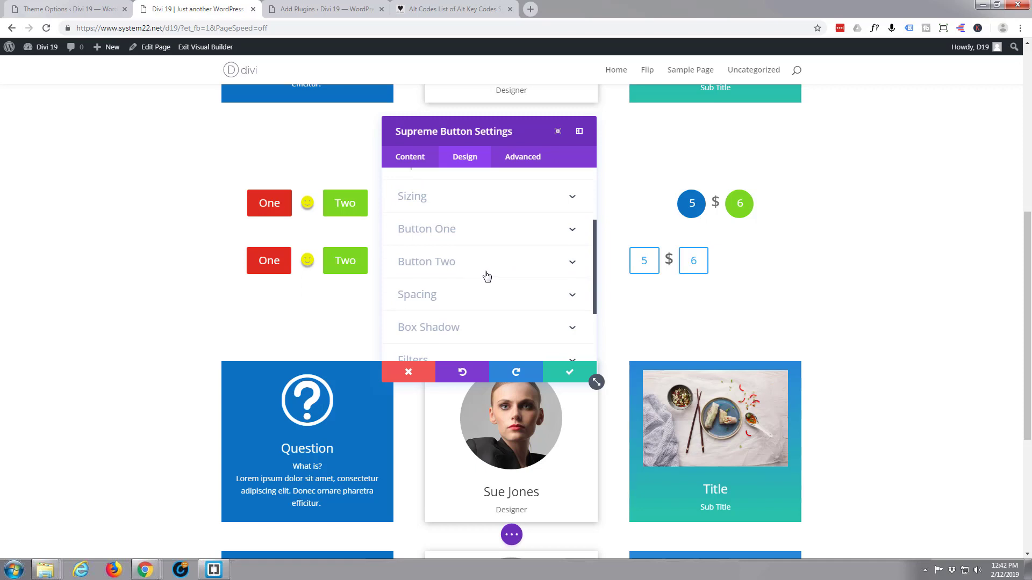
Enable custom styles for Button One and set its text colour to white.
scroll(487, 275, down, 2)
scroll(485, 273, down, 1)
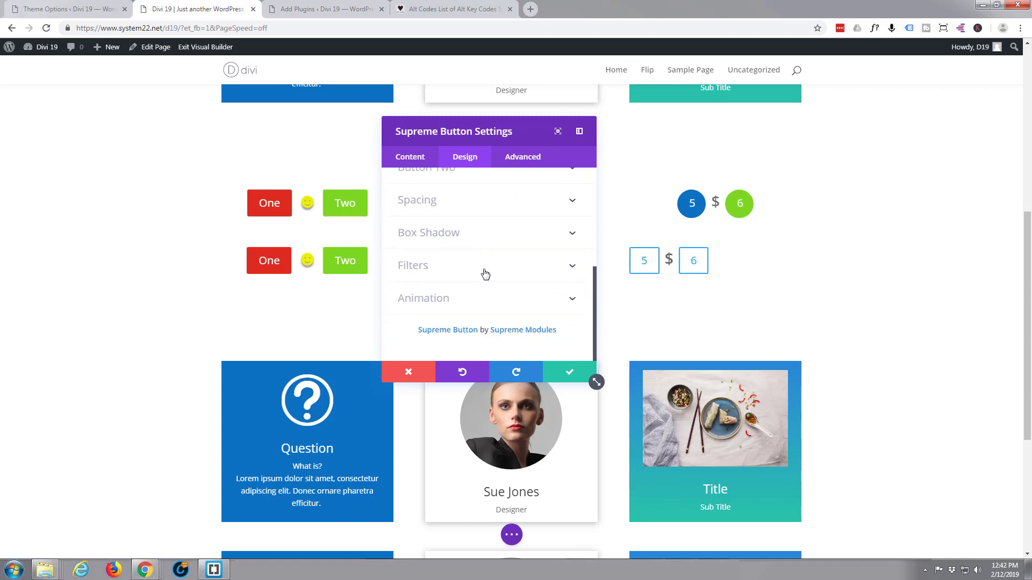
scroll(479, 215, up, 5)
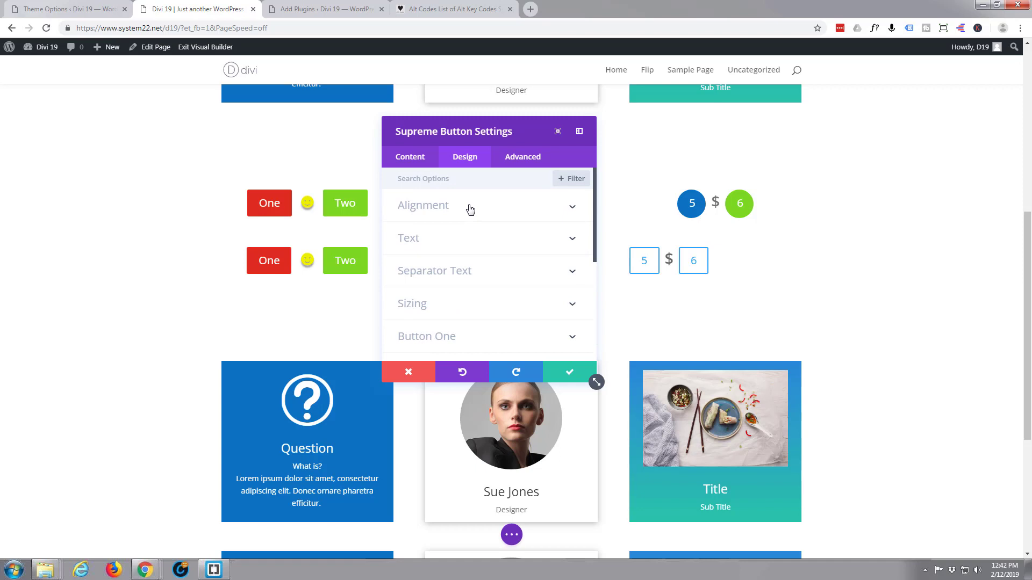
scroll(470, 210, down, 2)
click(462, 286)
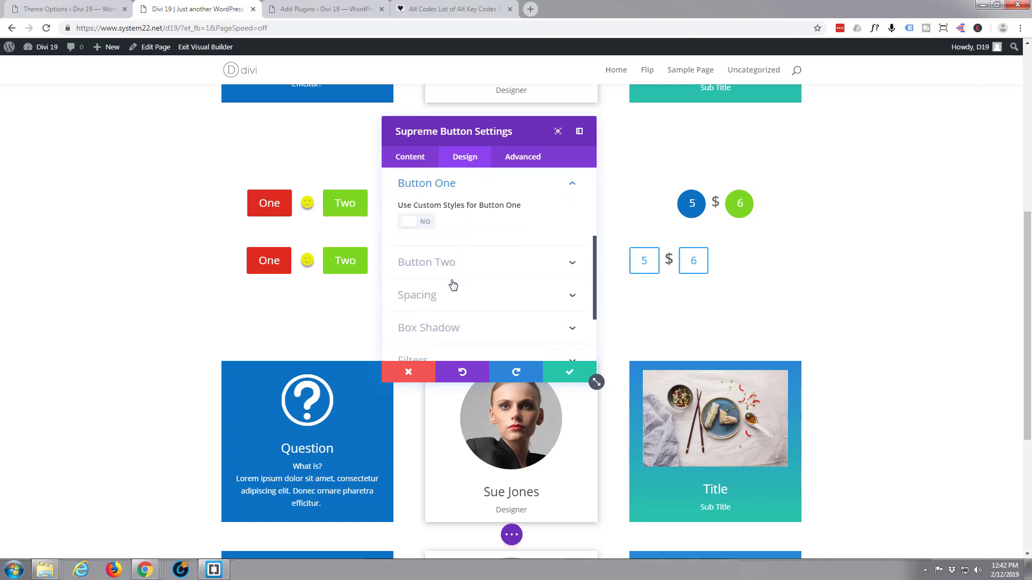
click(422, 223)
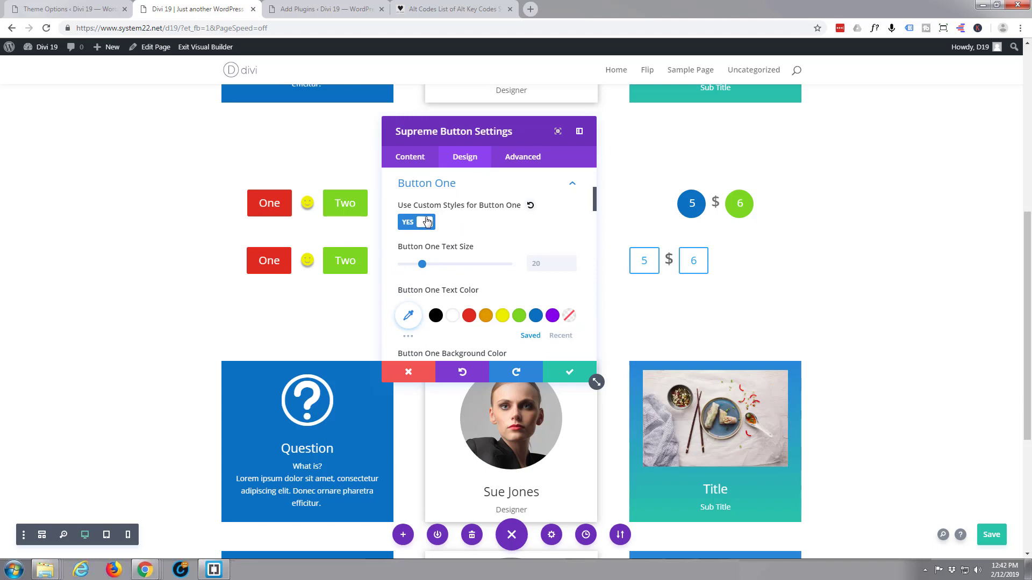
scroll(502, 249, down, 2)
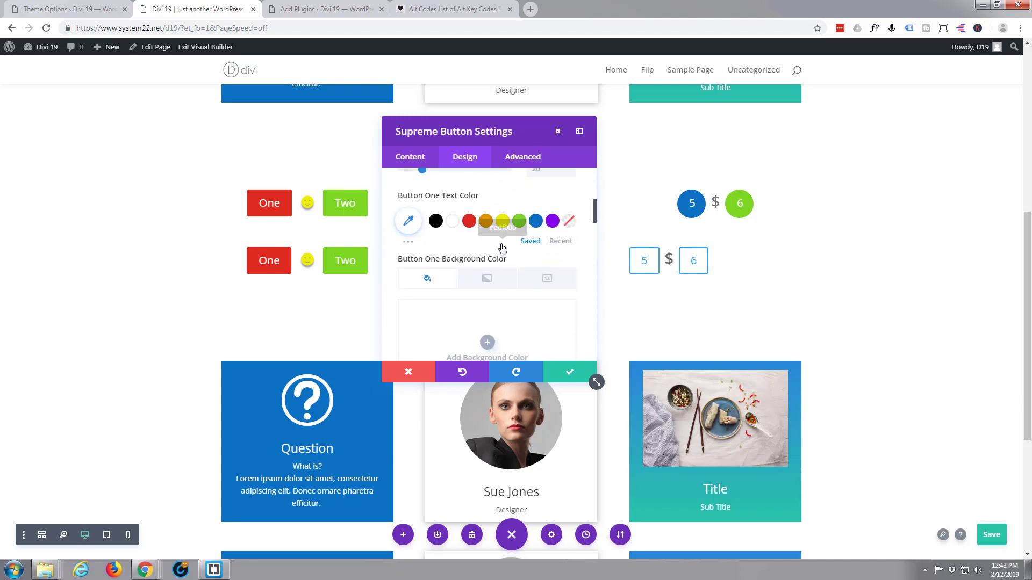
scroll(486, 234, up, 1)
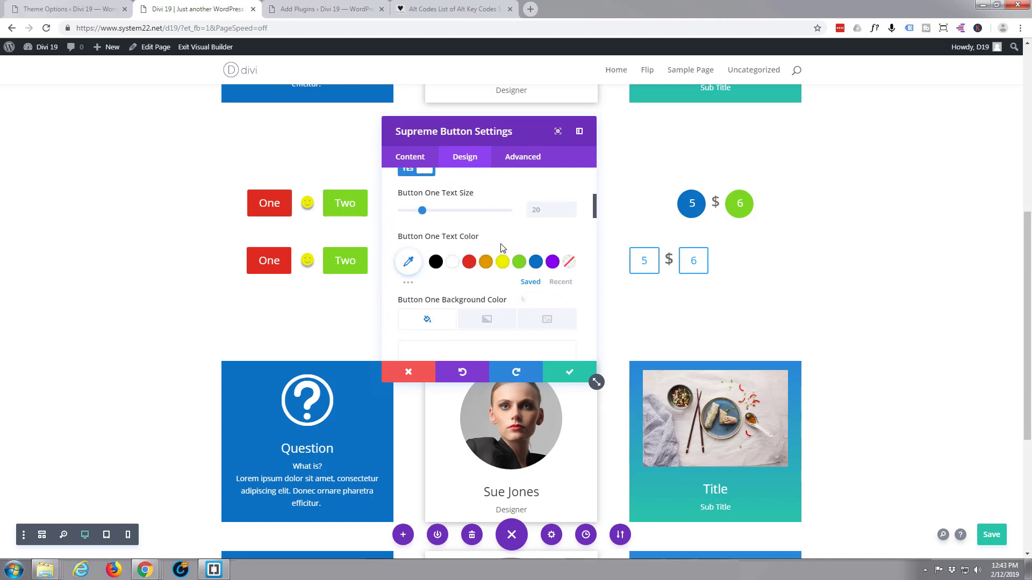
click(452, 262)
Give Button One a blue #0c71c3 background and a blue border.
scroll(509, 267, down, 1)
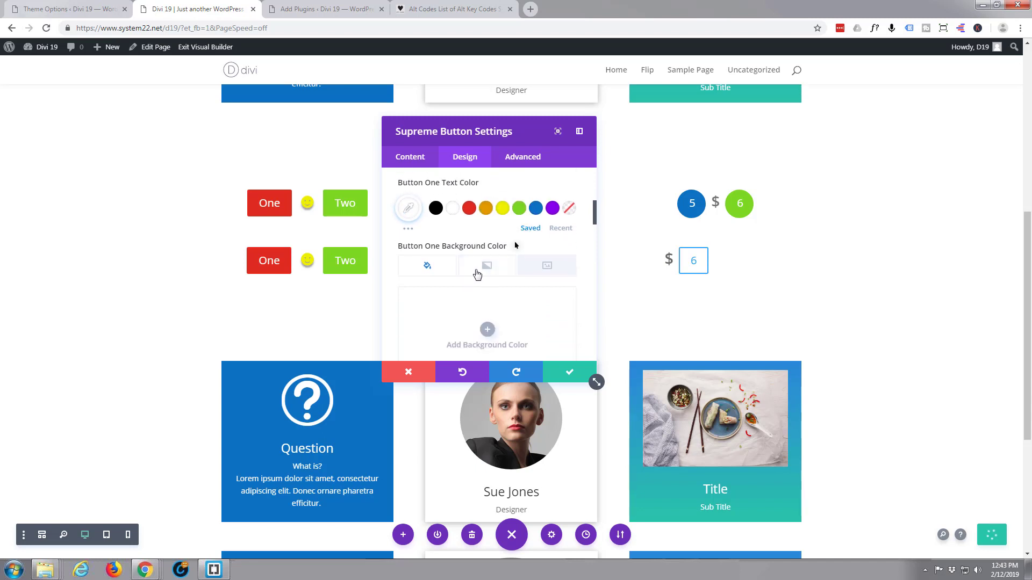
click(481, 310)
scroll(483, 306, down, 2)
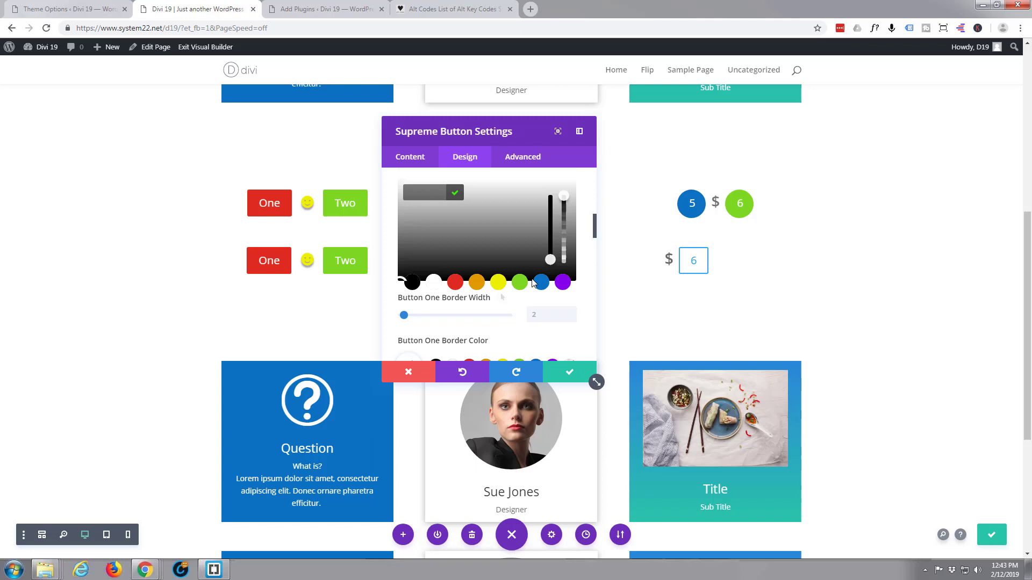
click(541, 284)
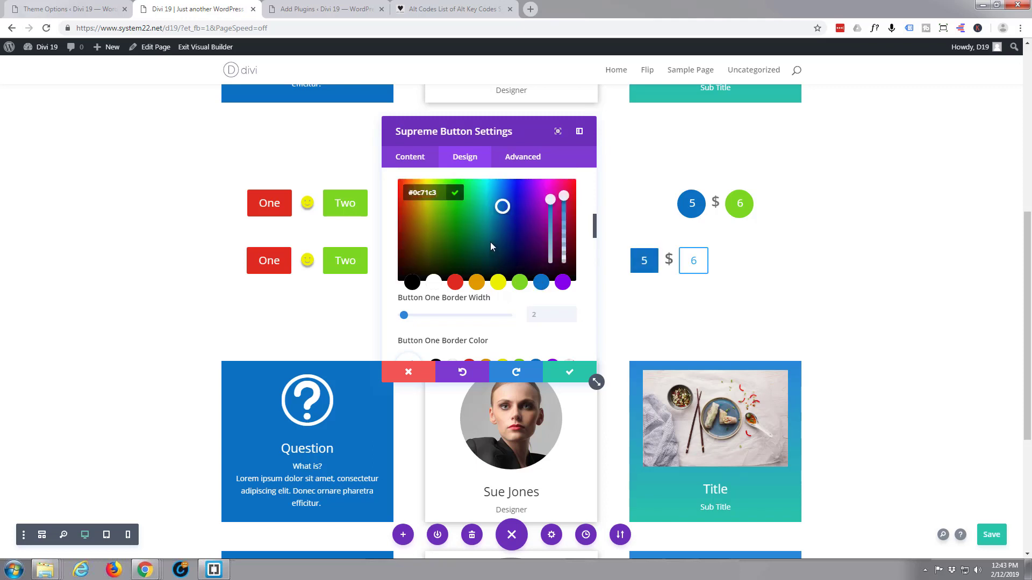
scroll(490, 241, down, 1)
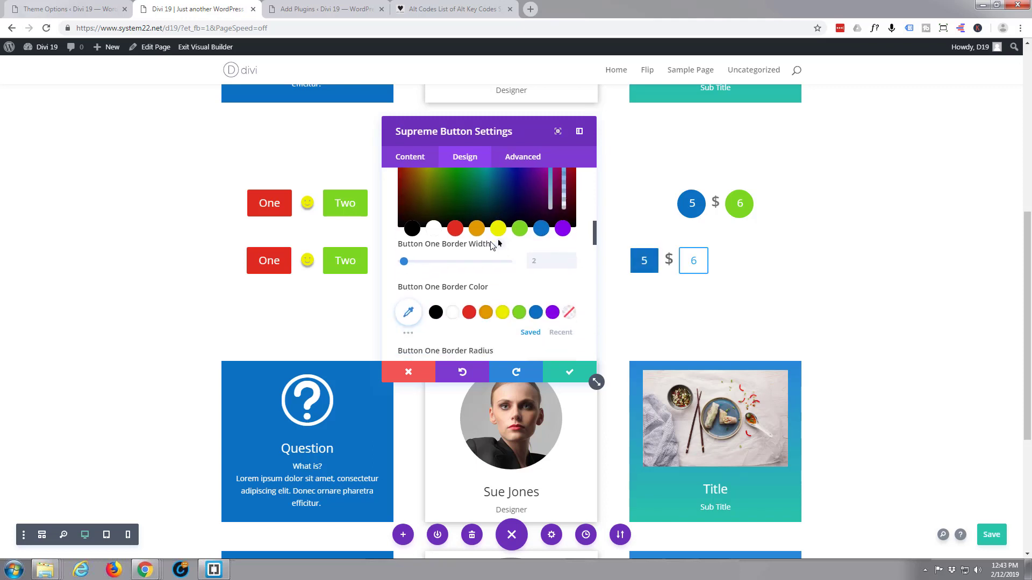
scroll(492, 244, down, 1)
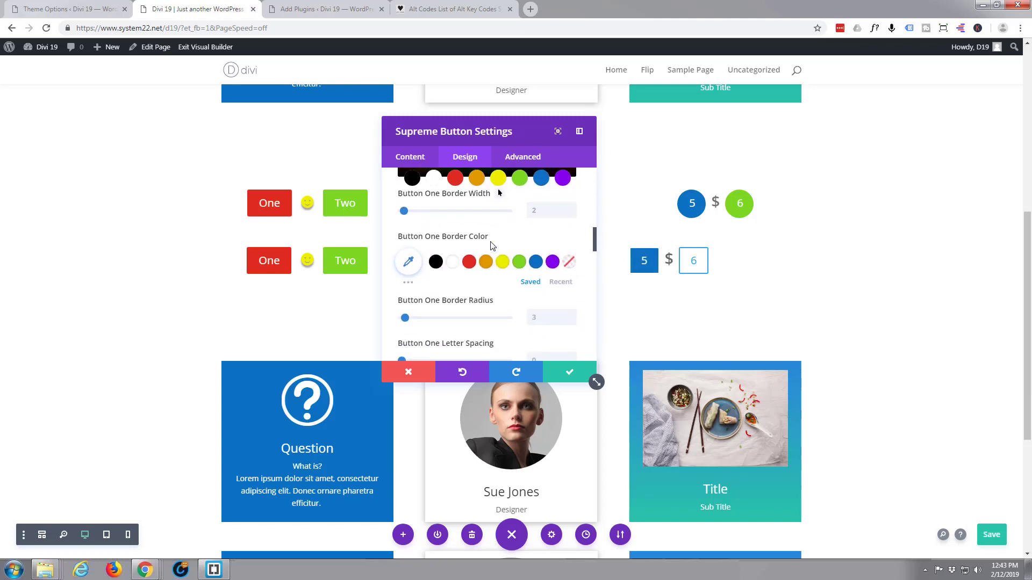
click(536, 258)
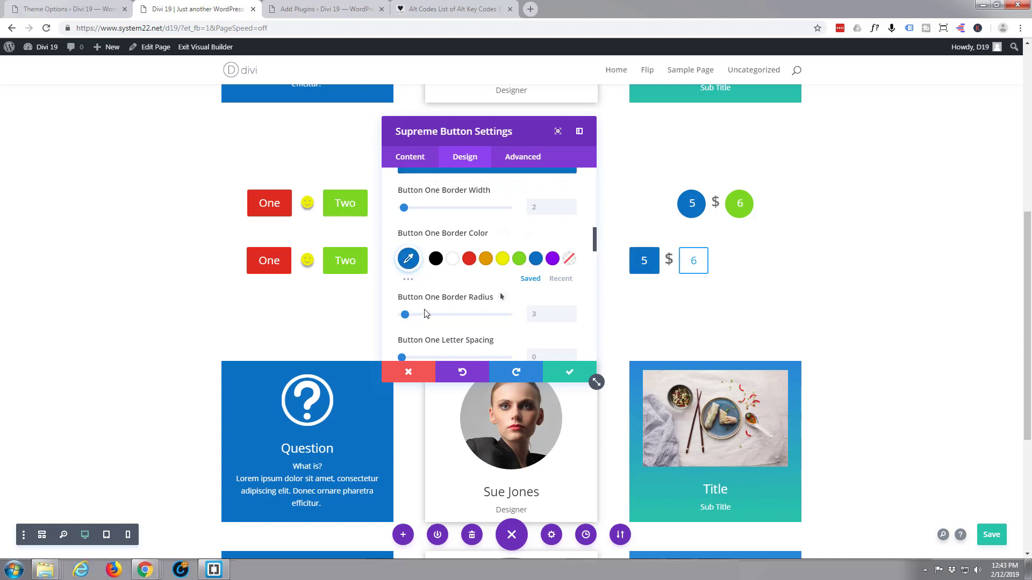
Turn off Show Button One Icon.
scroll(423, 314, down, 1)
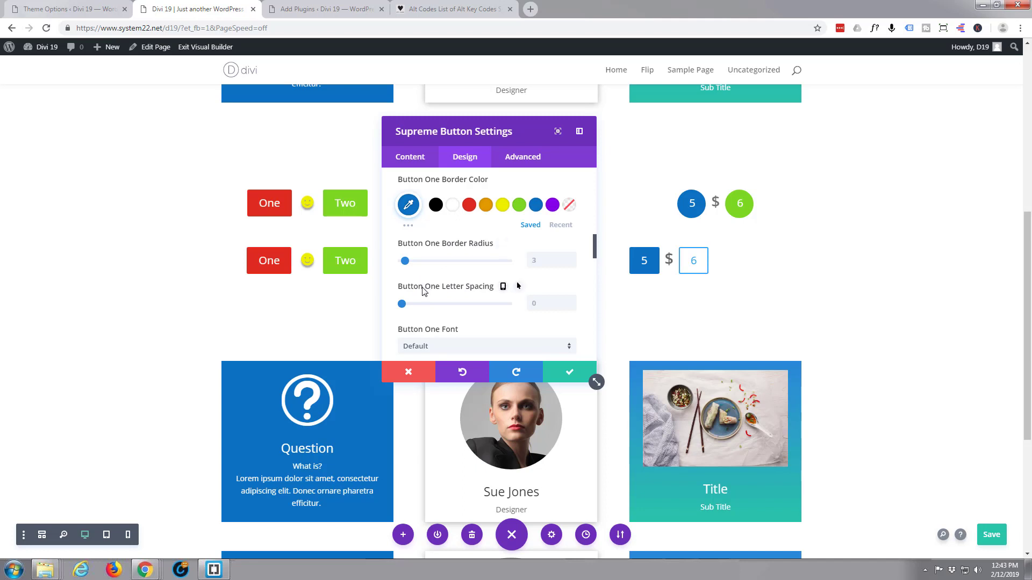
scroll(423, 290, up, 1)
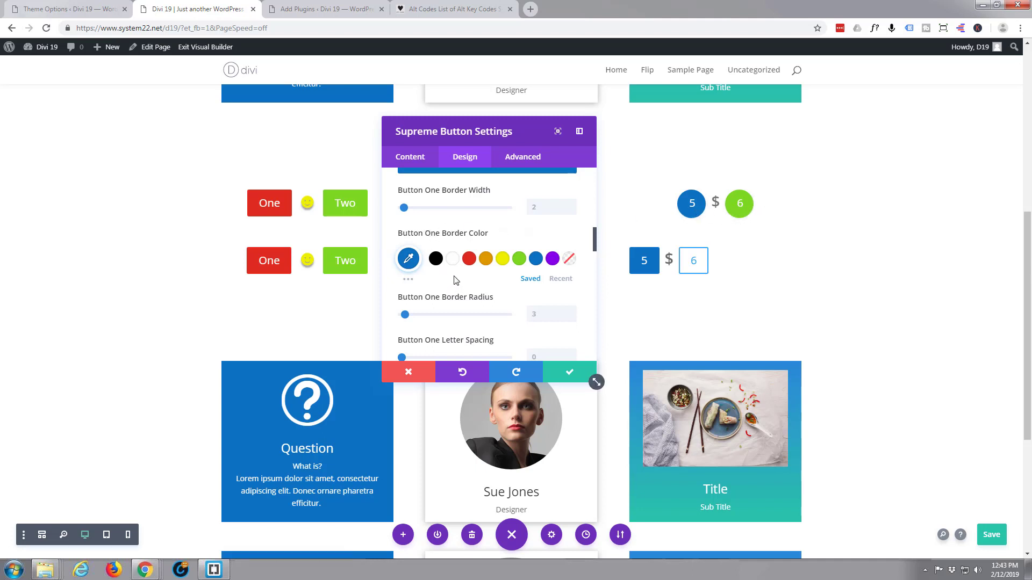
scroll(454, 280, down, 5)
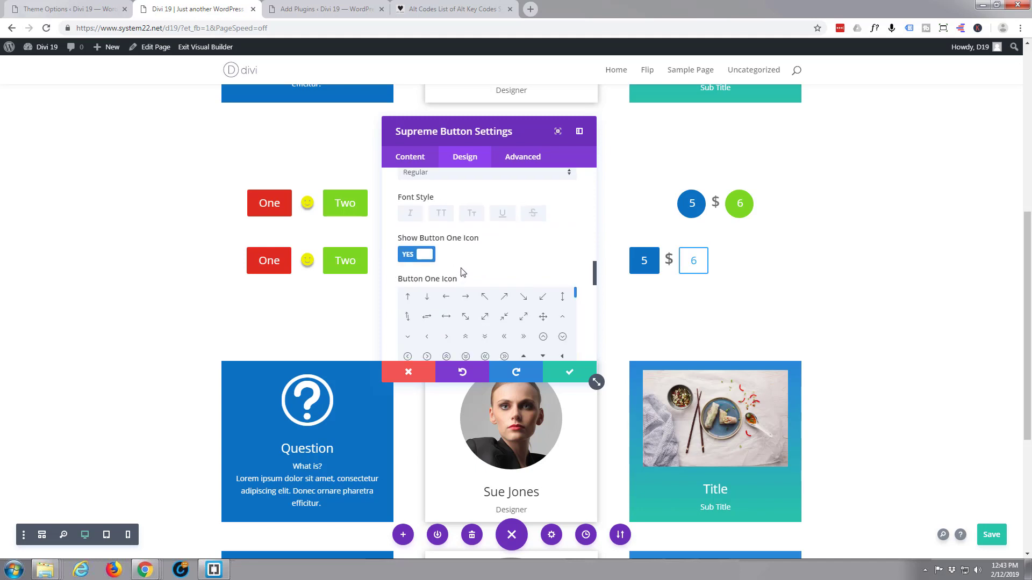
scroll(463, 273, down, 5)
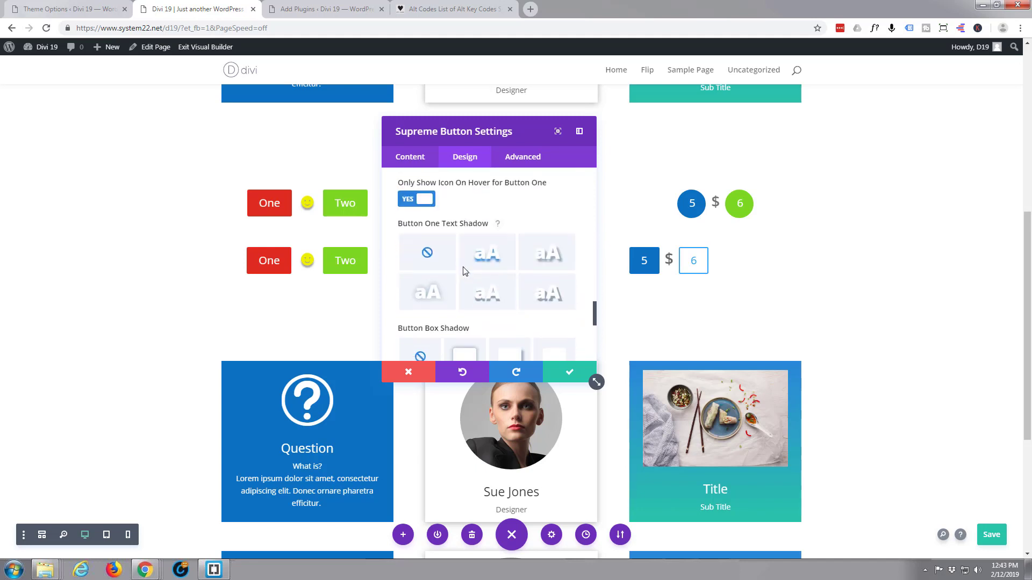
scroll(465, 271, up, 2)
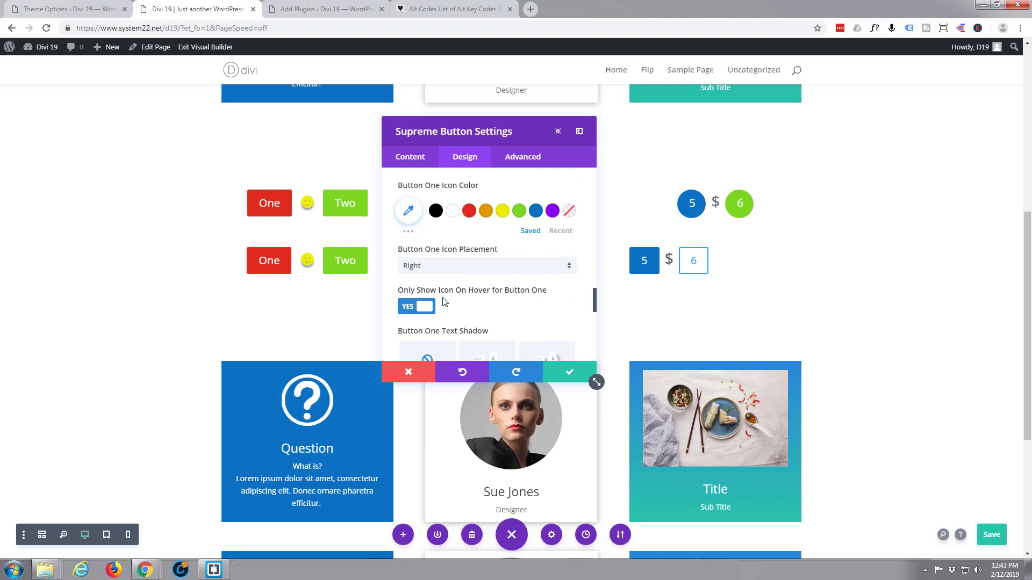
scroll(444, 303, up, 4)
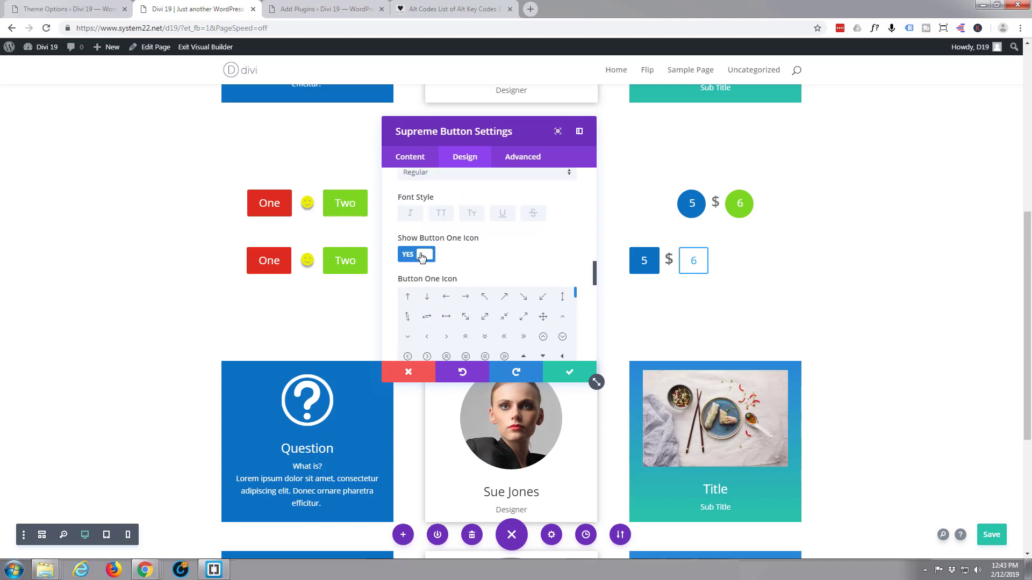
click(421, 256)
scroll(452, 257, down, 4)
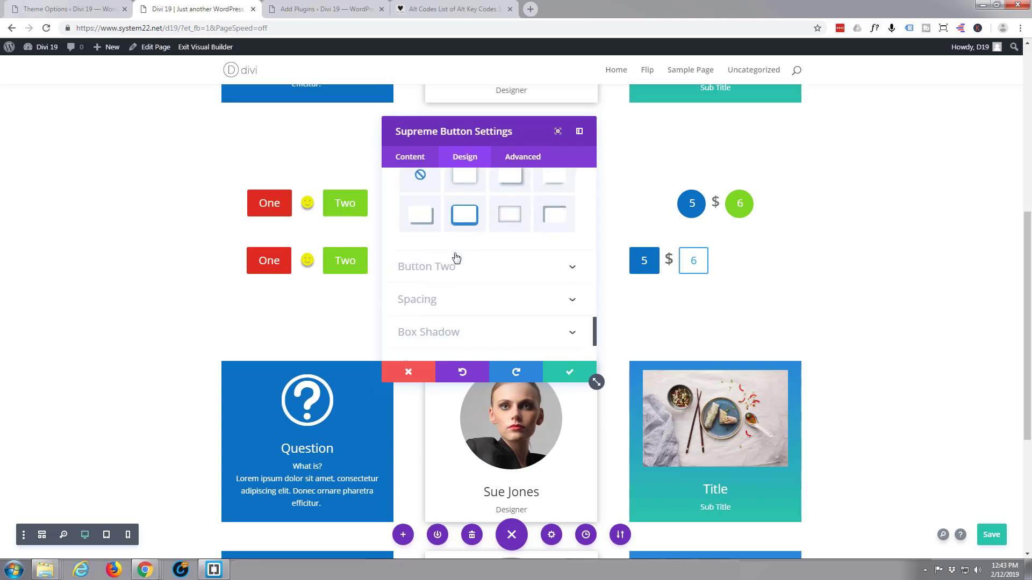
Enable custom styles for Button Two with a green background and green border.
click(471, 239)
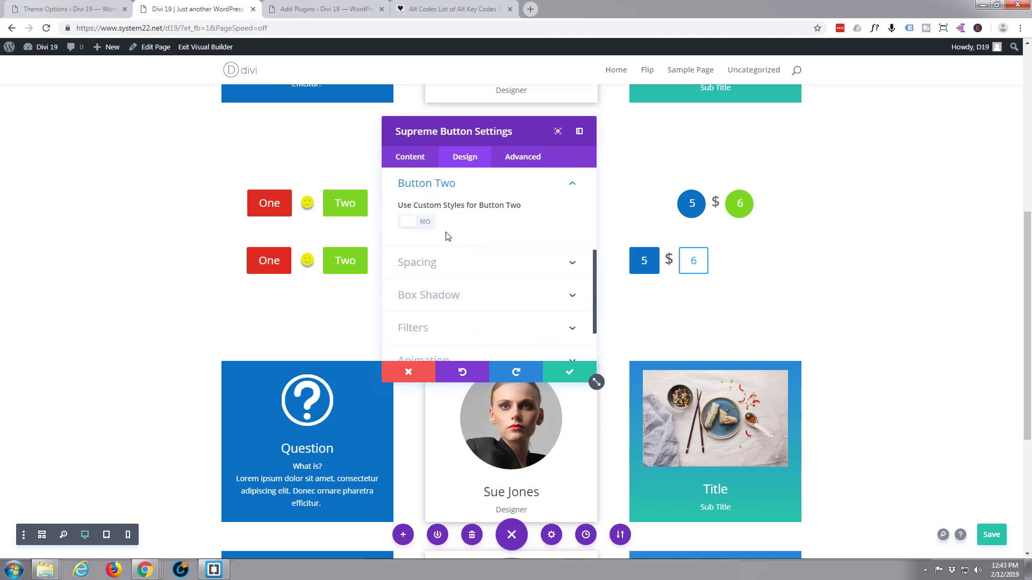
click(419, 223)
scroll(482, 251, down, 2)
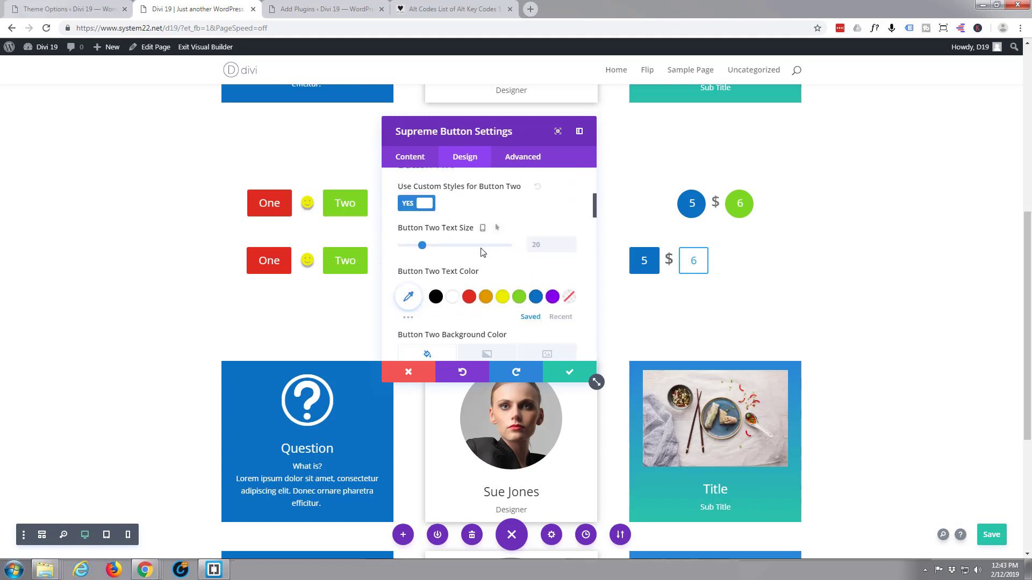
scroll(481, 252, down, 2)
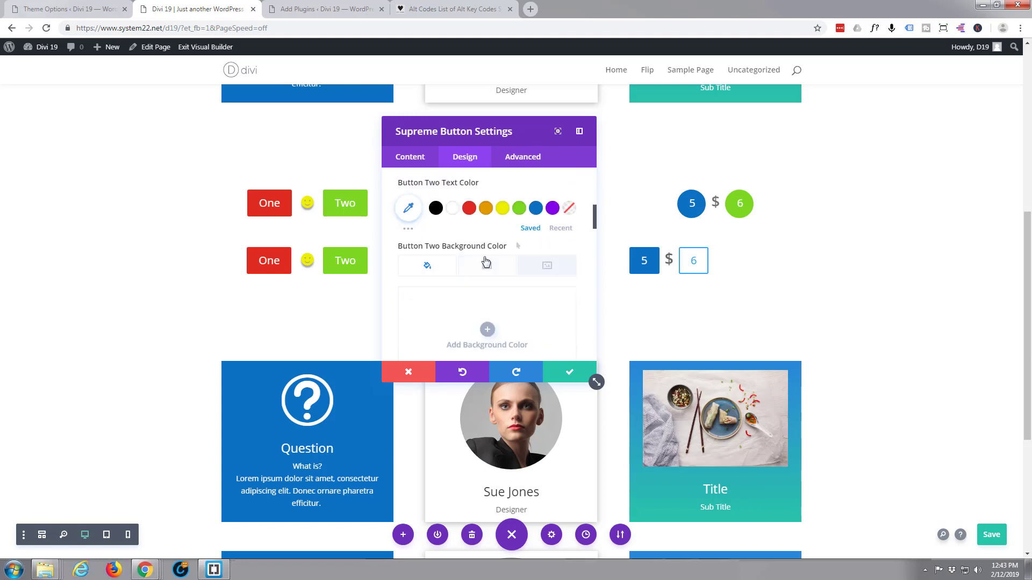
click(489, 305)
scroll(500, 296, down, 3)
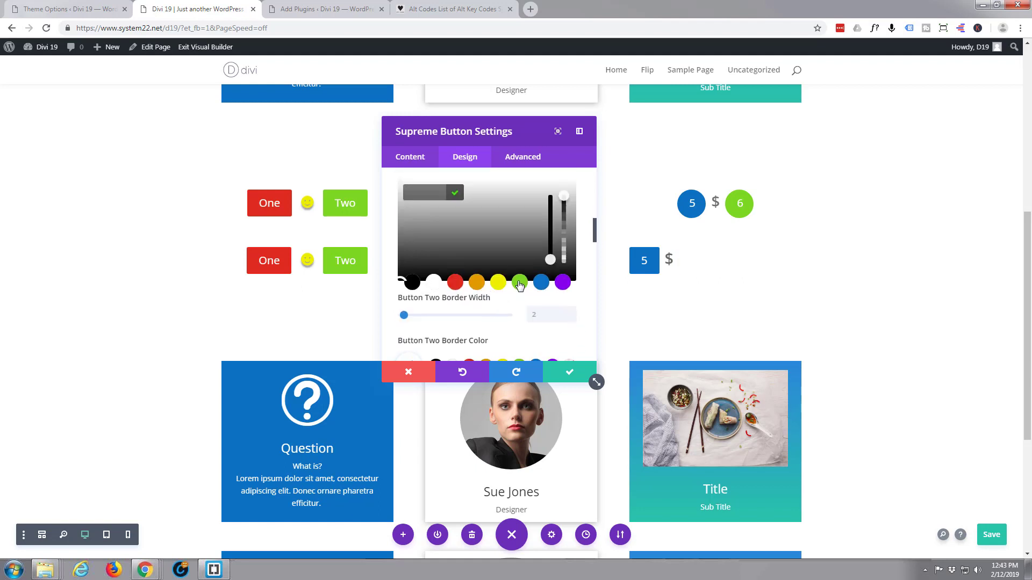
click(519, 283)
scroll(503, 297, down, 1)
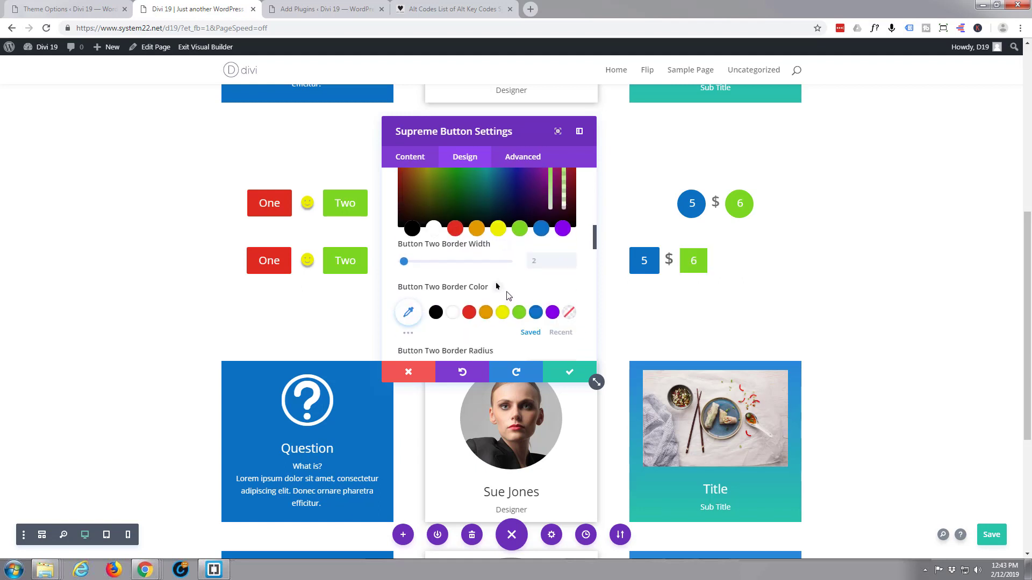
click(519, 312)
Hide Button Two's icon and try box-shadow presets on the buttons.
scroll(511, 304, down, 1)
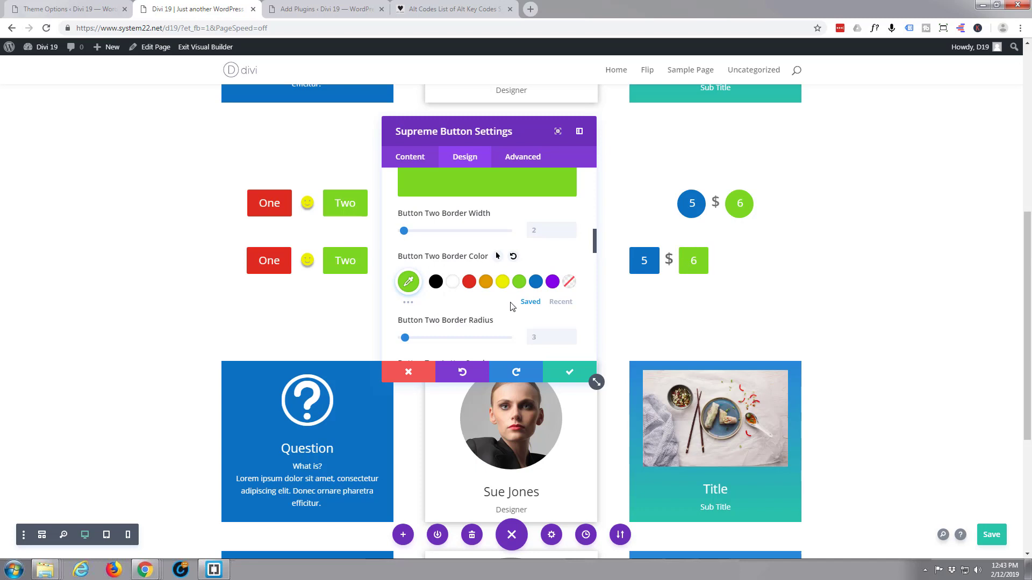
scroll(511, 307, down, 1)
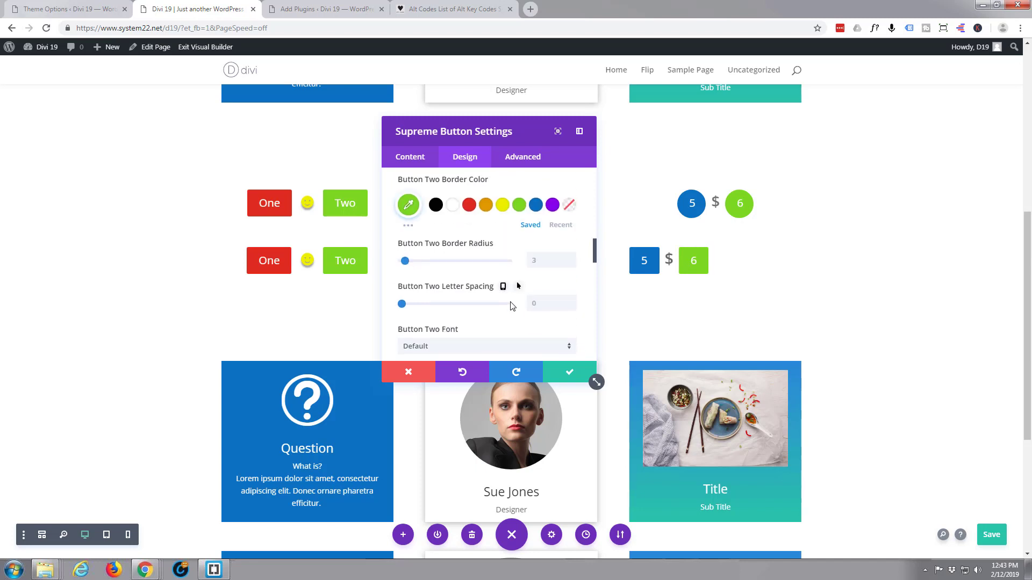
scroll(511, 304, down, 3)
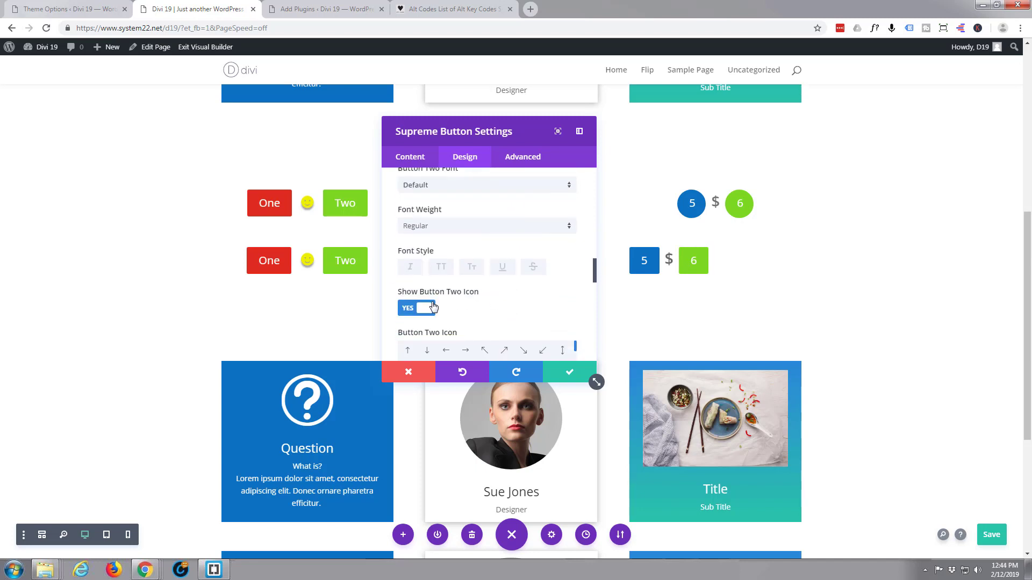
click(430, 307)
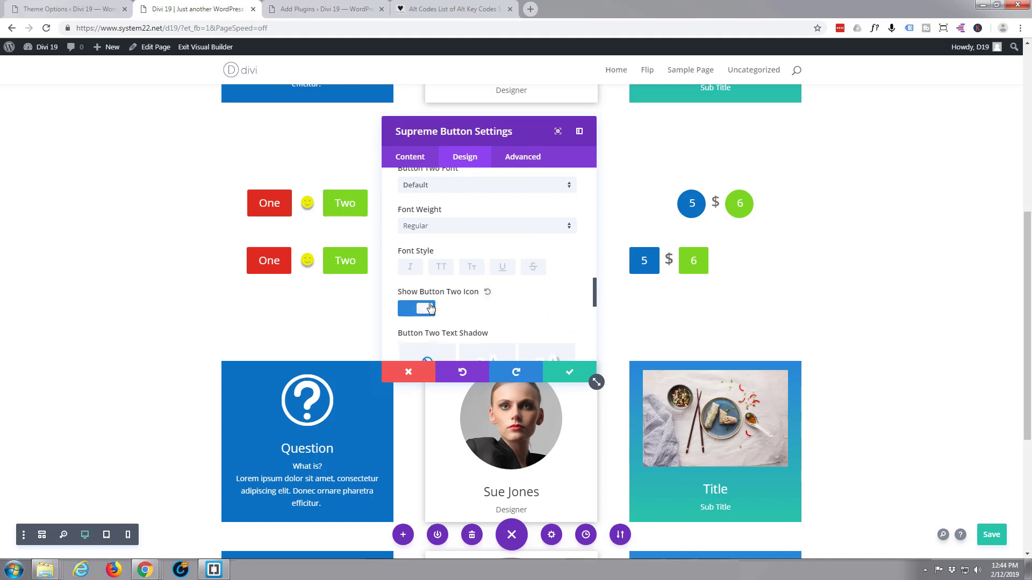
scroll(465, 308, down, 1)
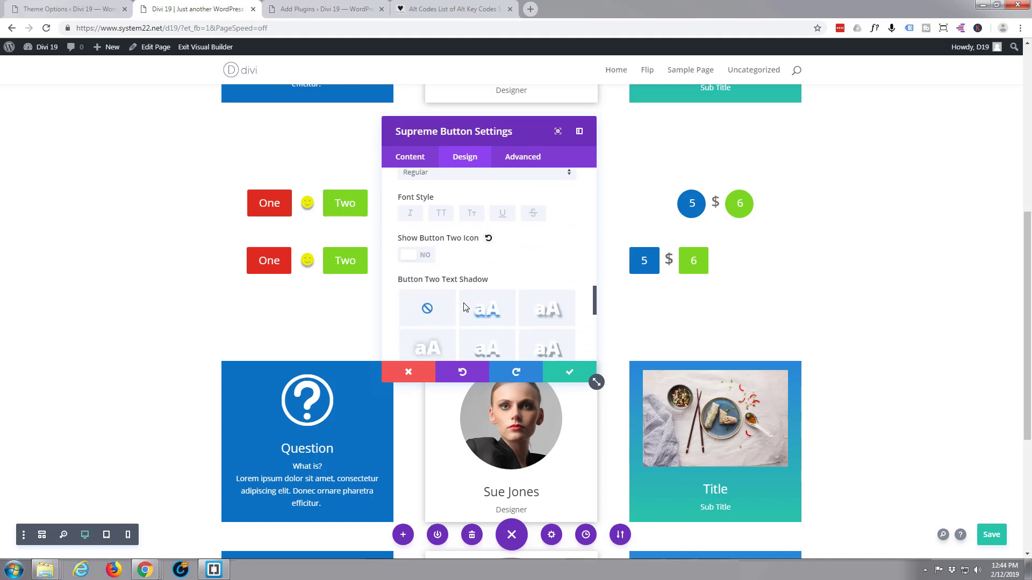
scroll(465, 308, down, 2)
click(465, 308)
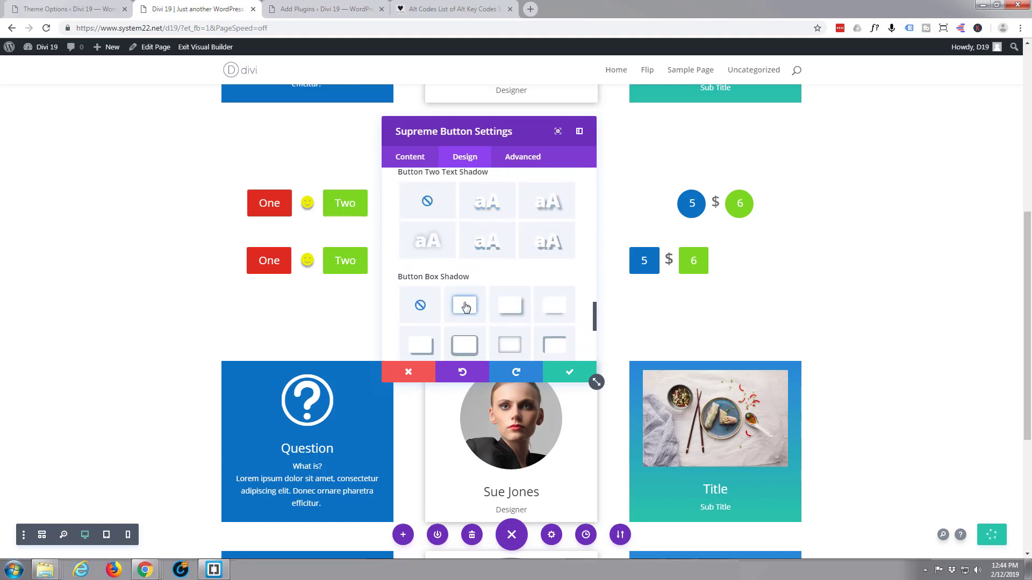
scroll(465, 308, down, 1)
click(427, 288)
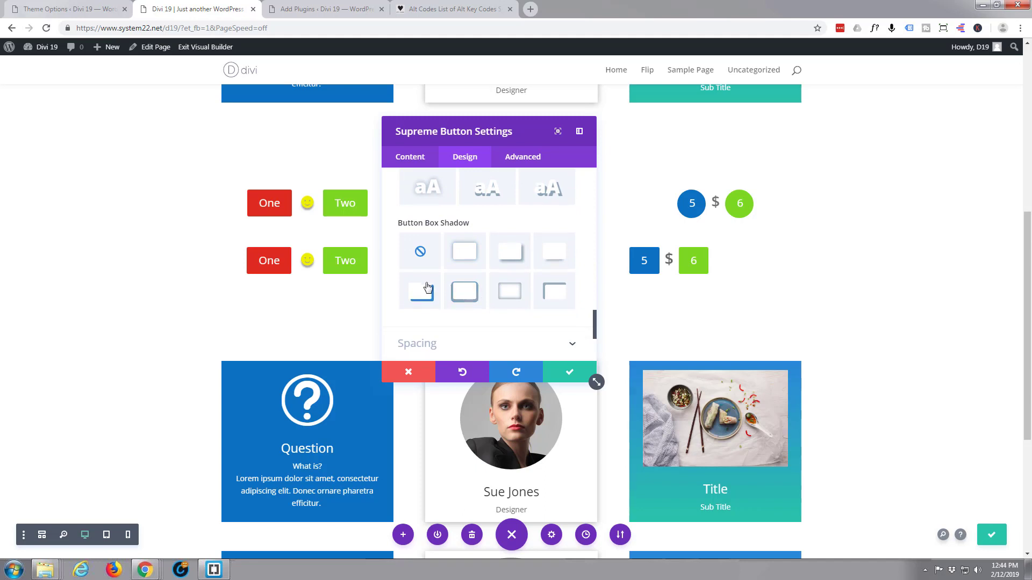
click(510, 254)
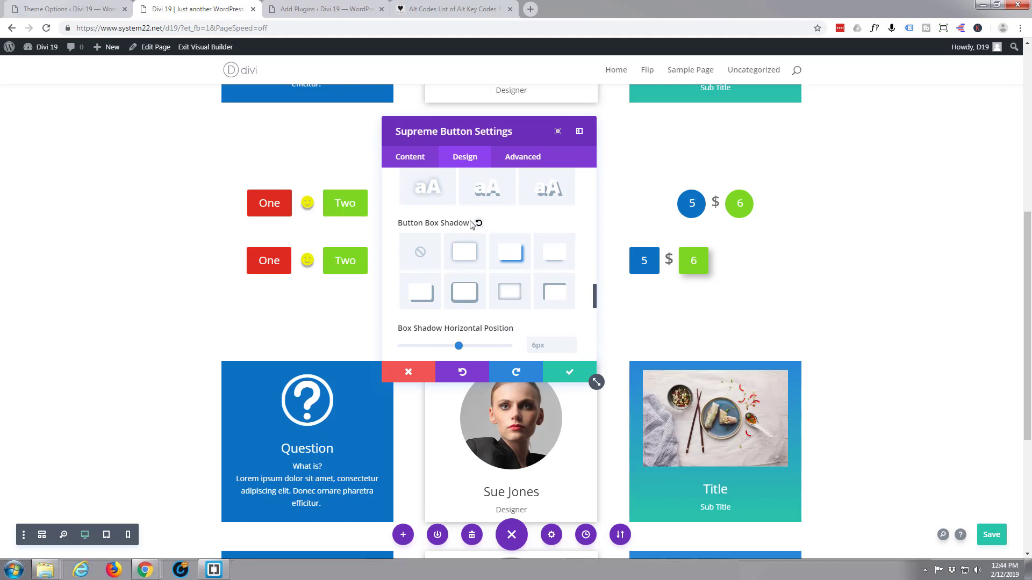
click(420, 252)
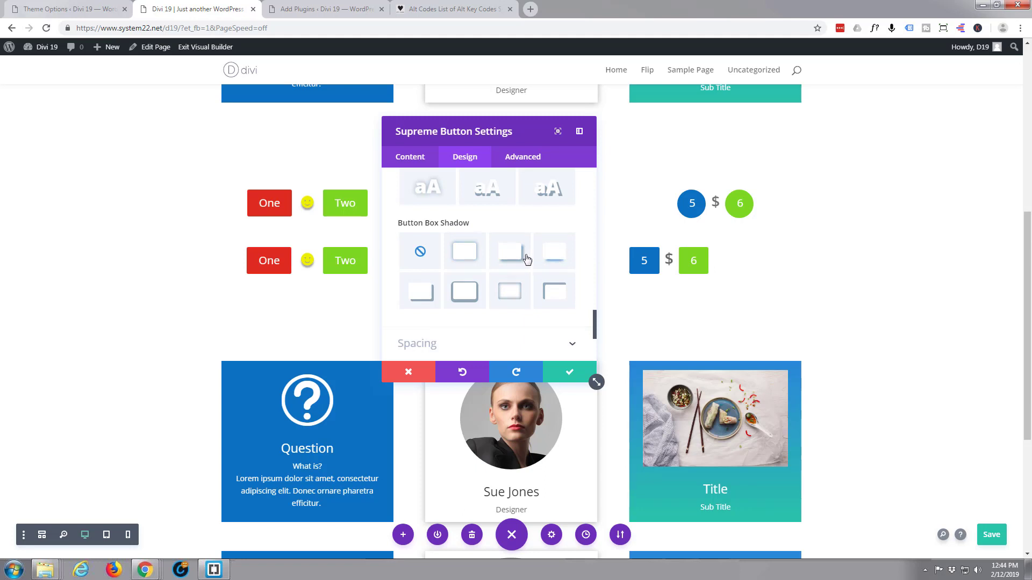
click(515, 257)
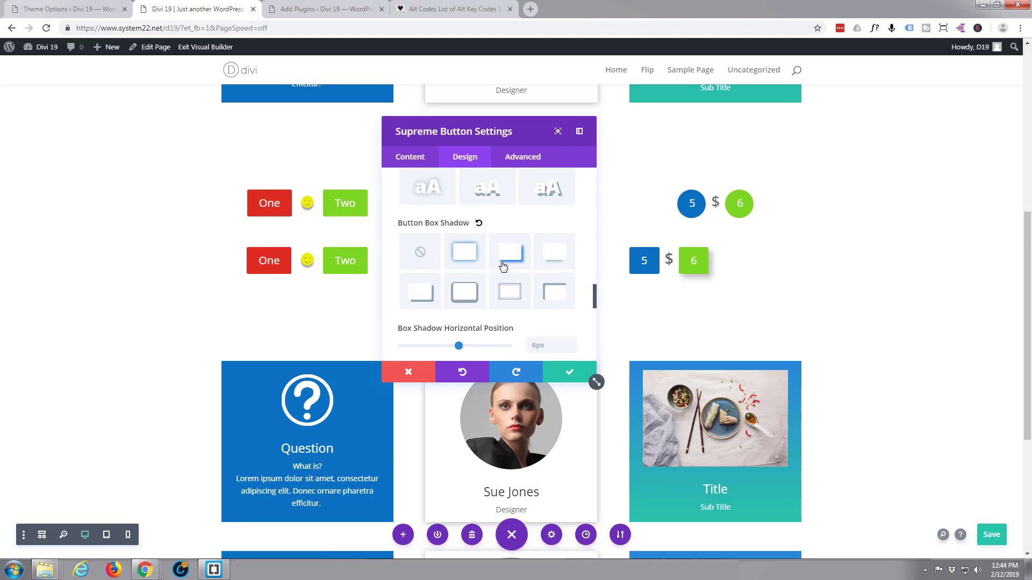
click(426, 256)
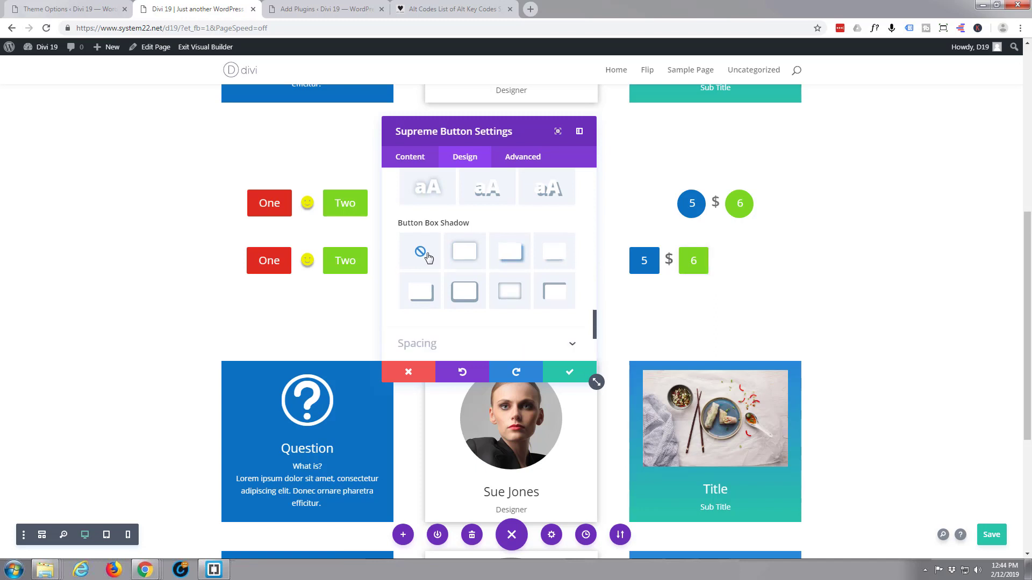
Save the button settings, then centre-align the lower 5 $ 6 module within its column.
click(568, 372)
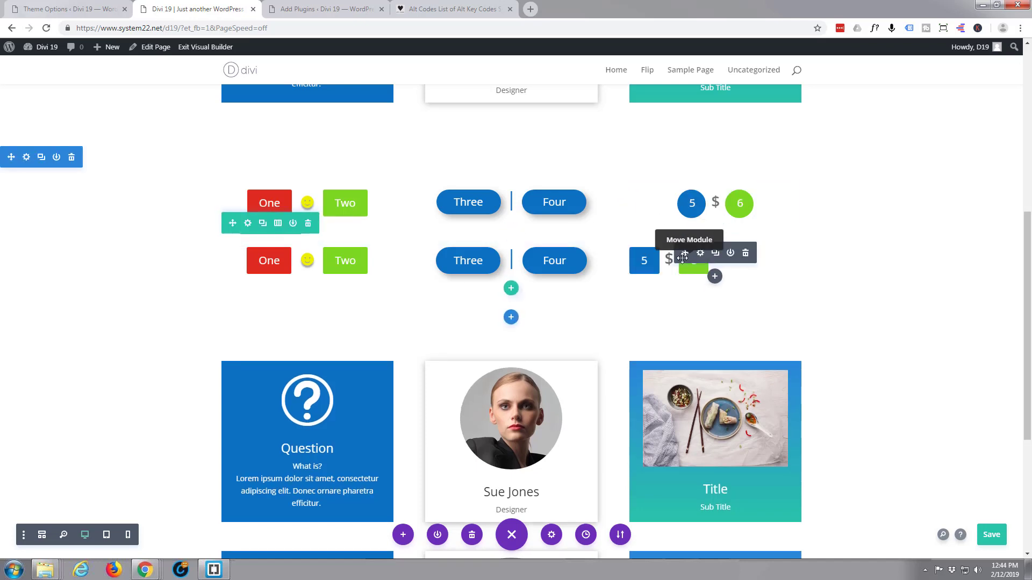
click(702, 253)
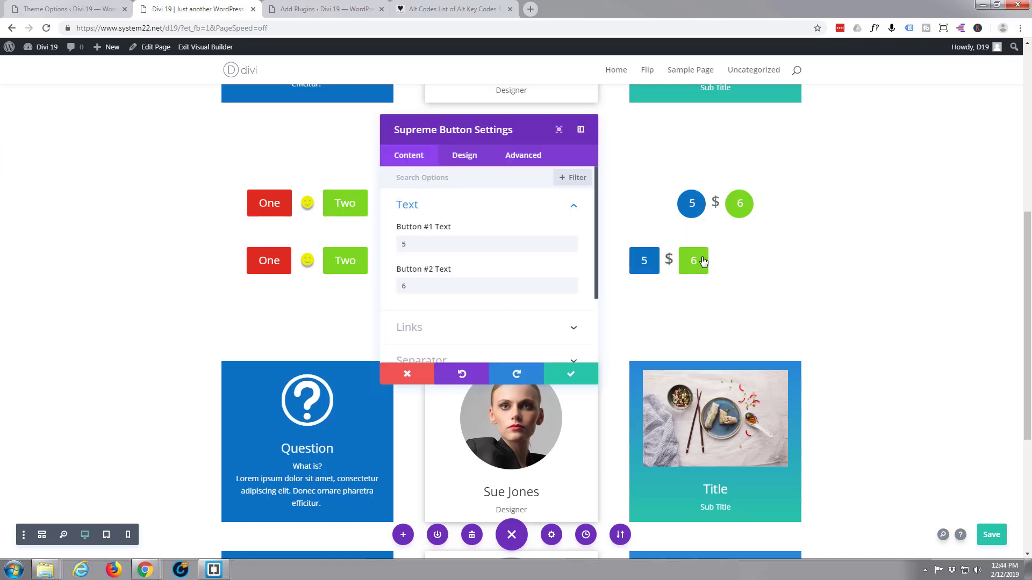
click(467, 157)
click(473, 205)
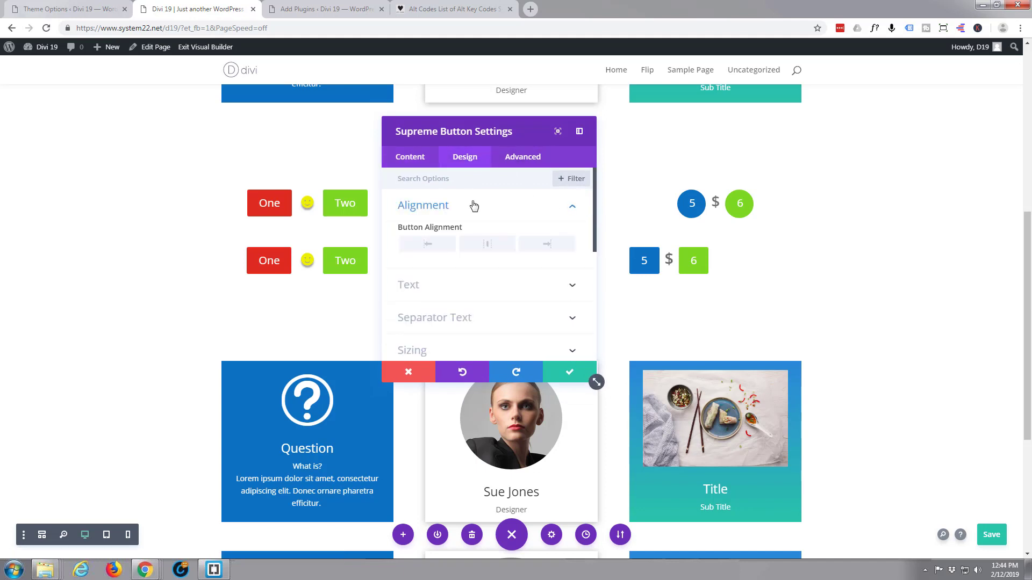
click(486, 245)
click(571, 373)
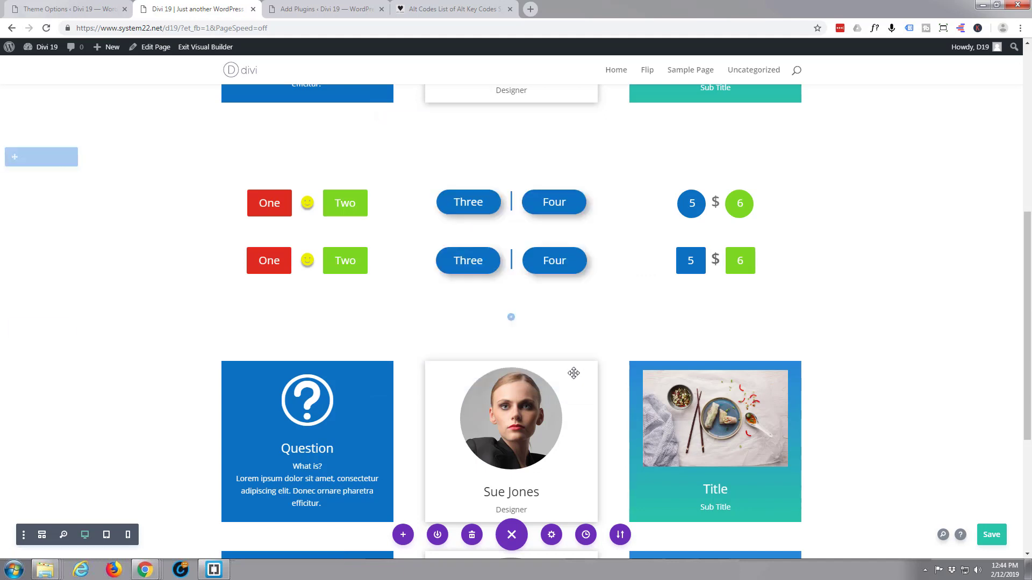
Save the page, exit the Visual Builder and scroll down to the button rows.
click(991, 535)
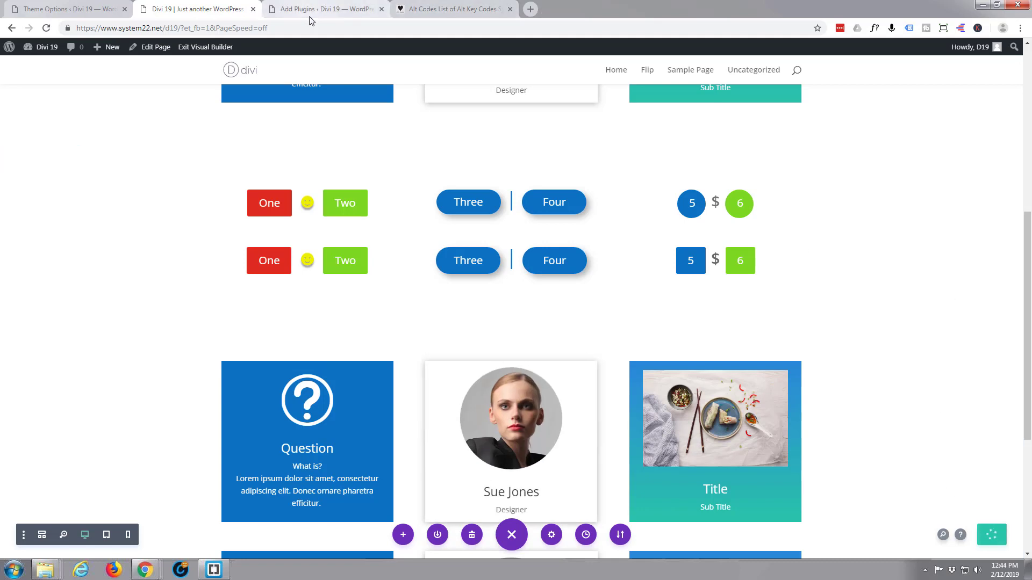
click(208, 48)
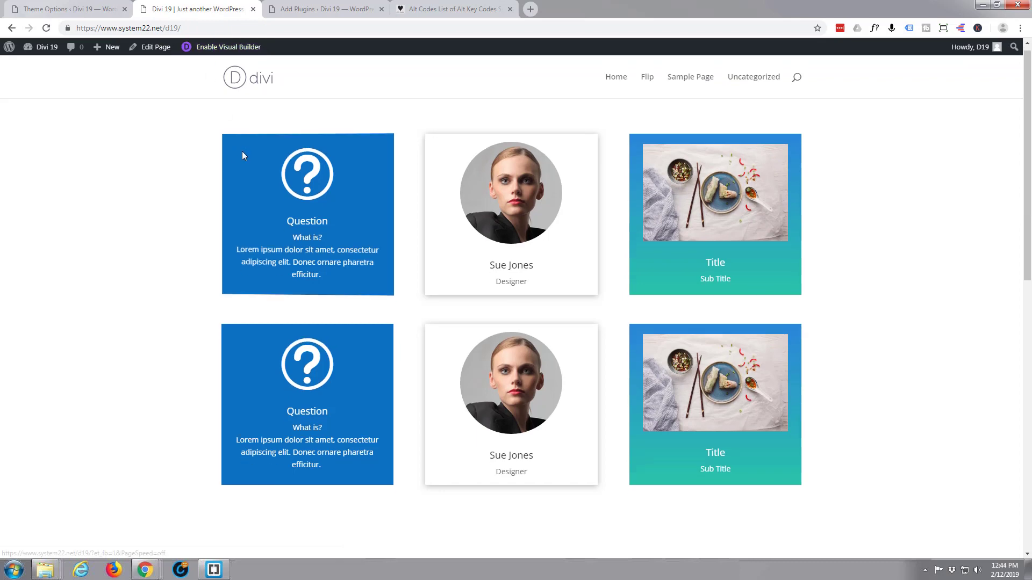
scroll(243, 152, down, 4)
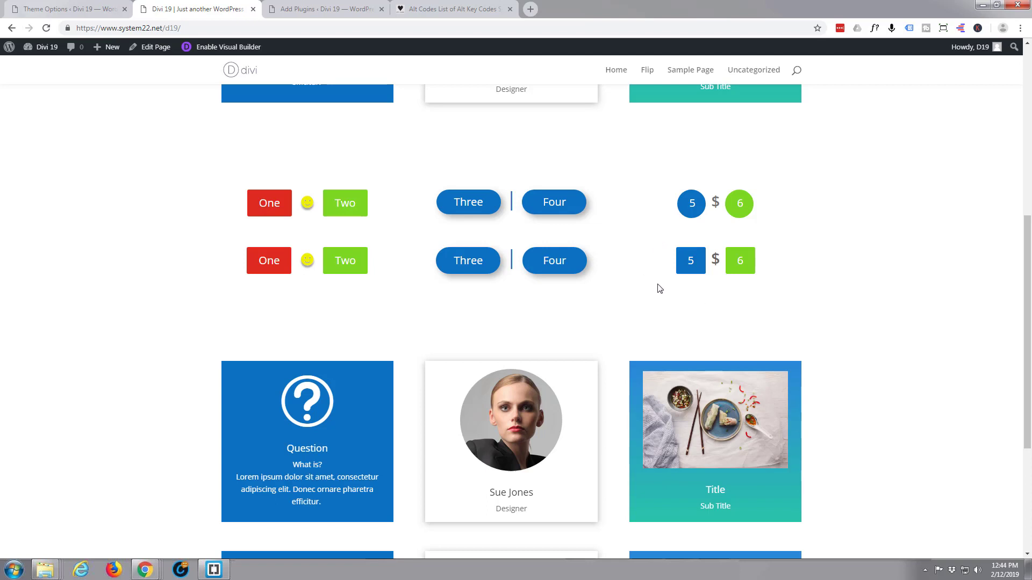
Inspect button 5 in DevTools and add border-radius: 50% to its style rule.
right_click(690, 267)
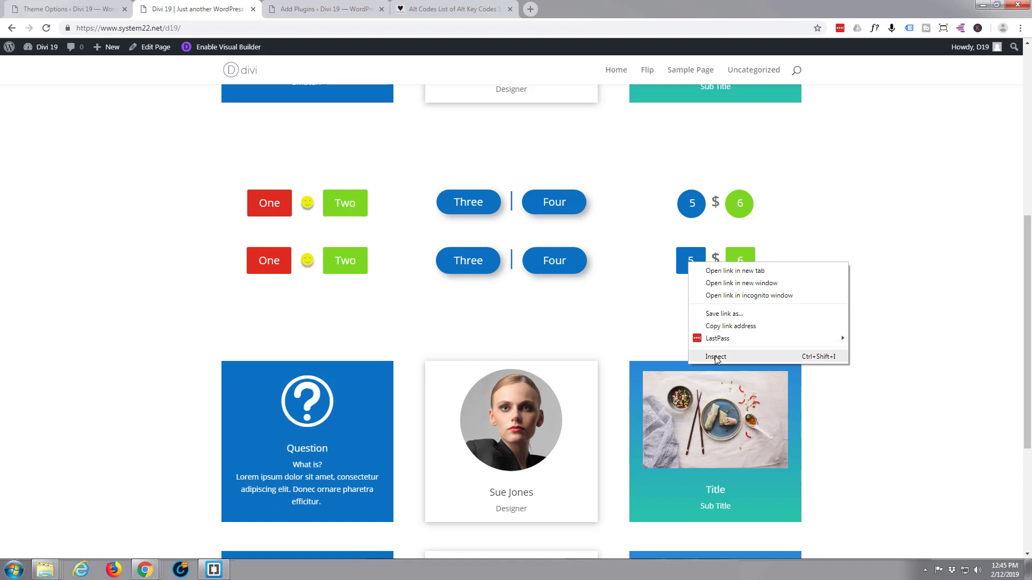
click(618, 353)
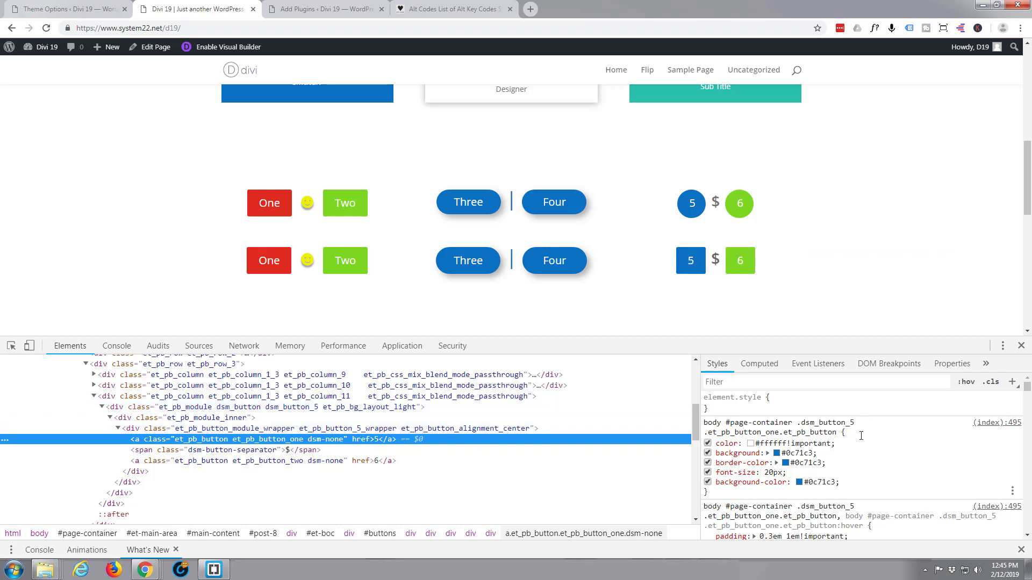
click(851, 487)
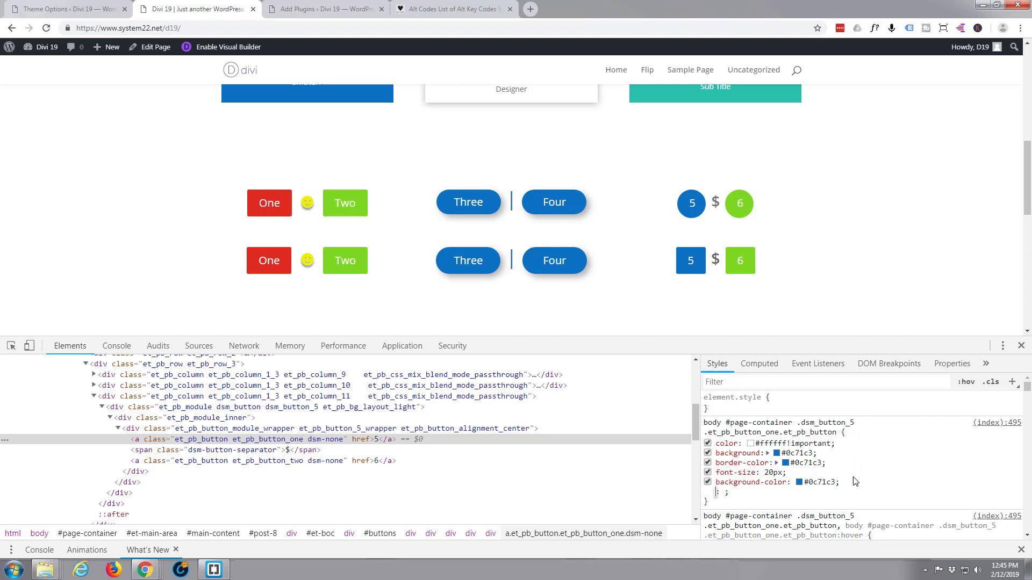
text(bo)
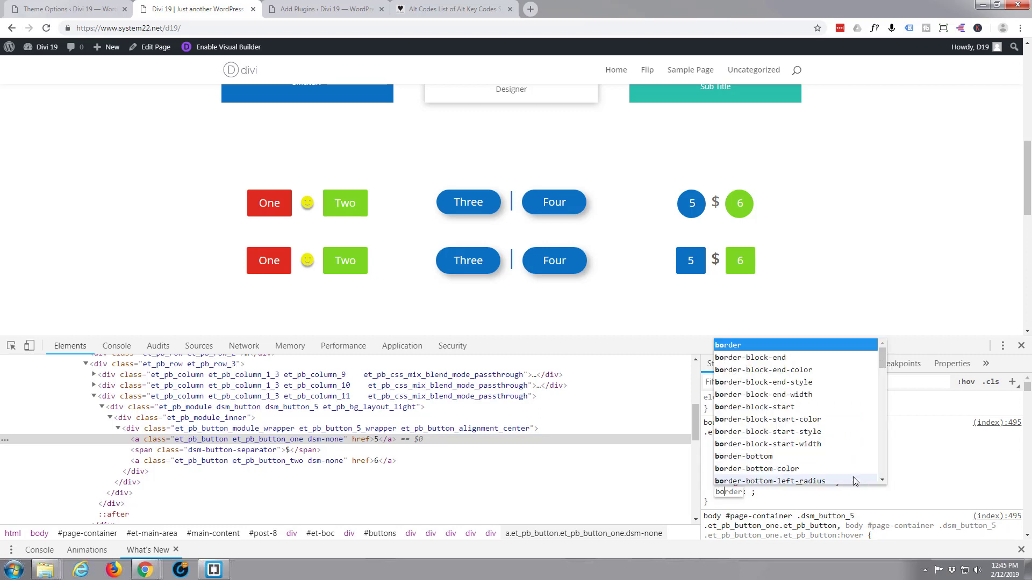
text(rder-radius)
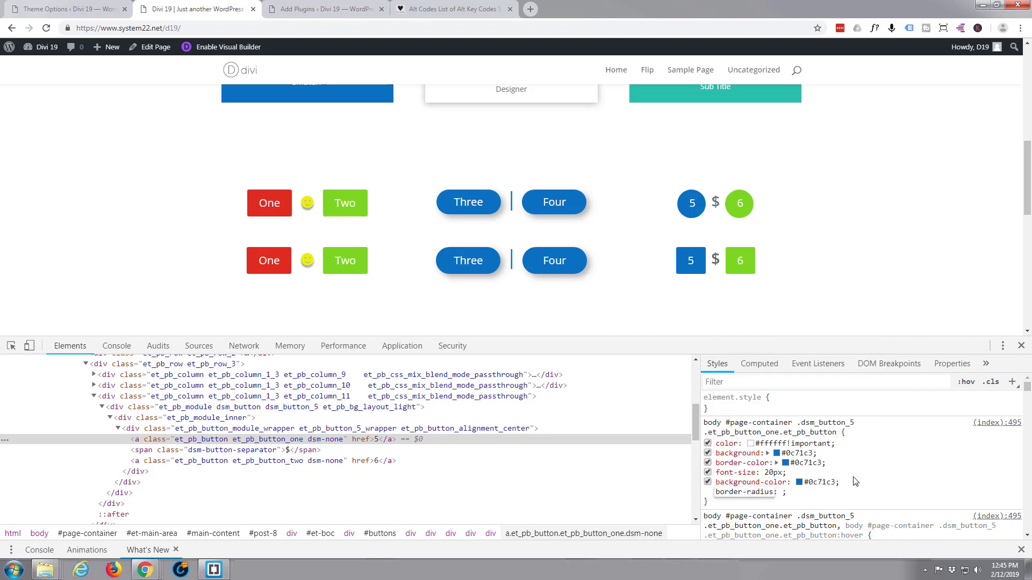
key(Tab)
text(5)
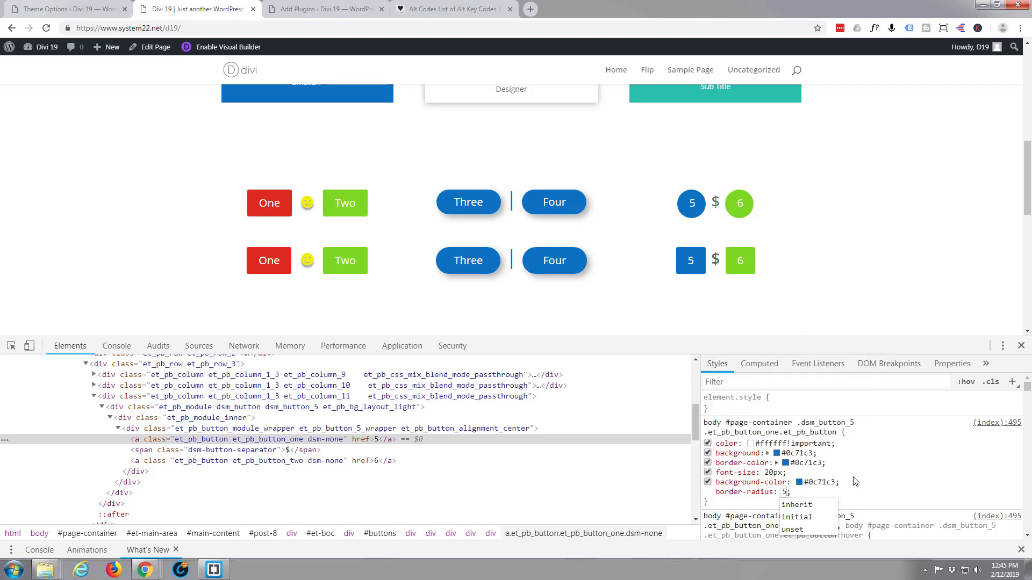
text(0)
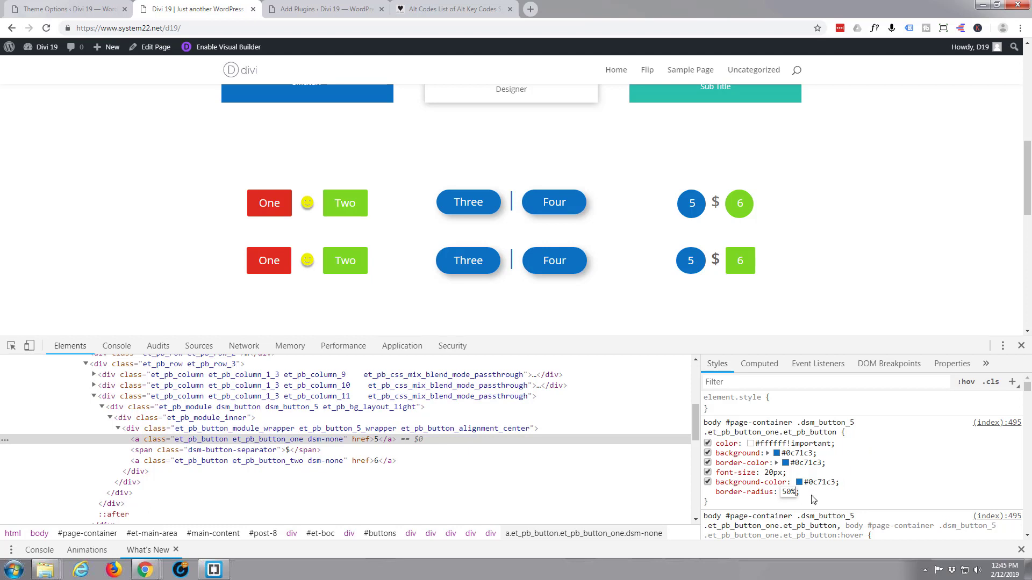
key(Return)
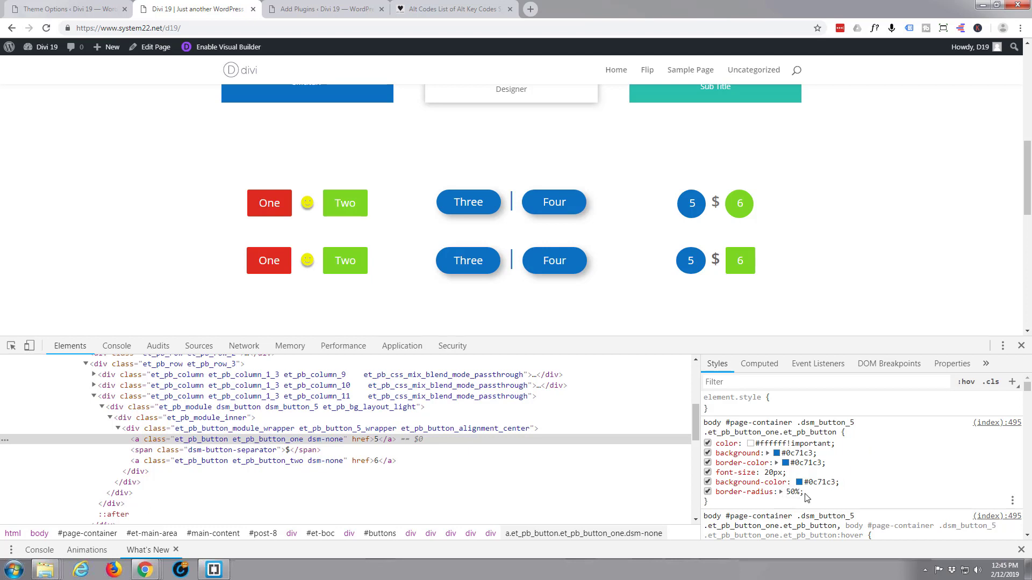
Add width: 55px and height: 55px to button 5's style rule below border-radius.
click(806, 498)
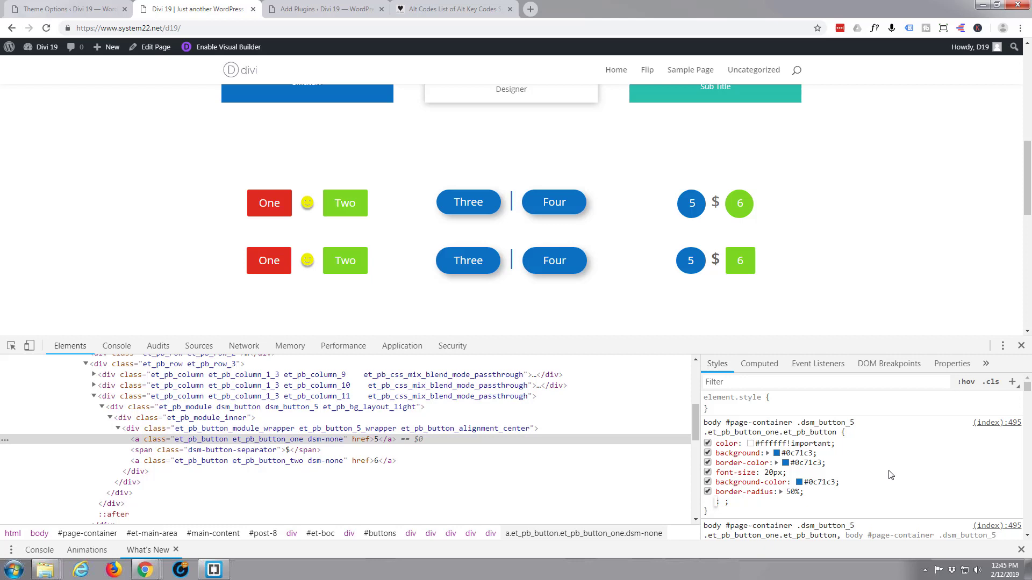
text(width)
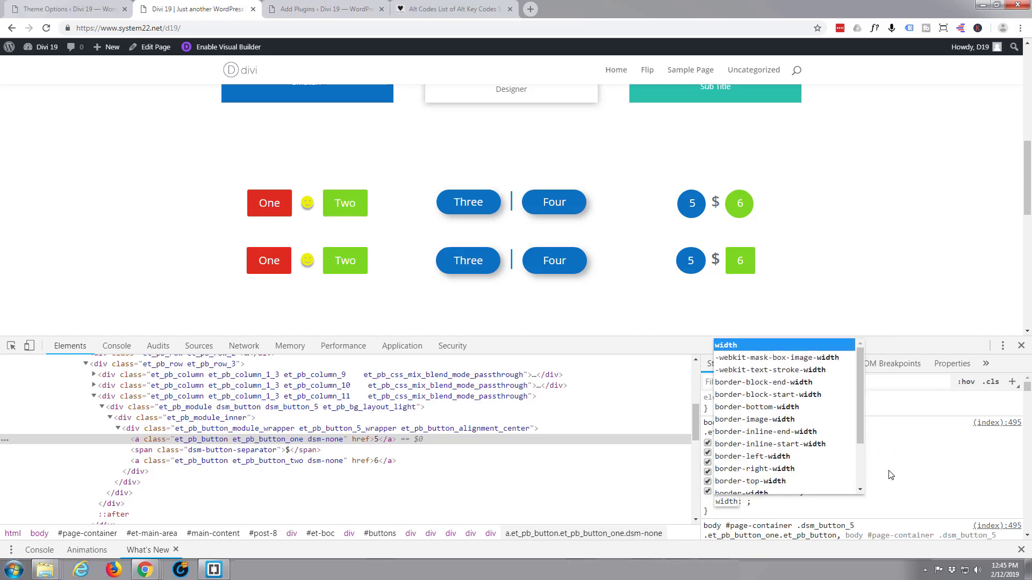
key(Tab)
text(55p)
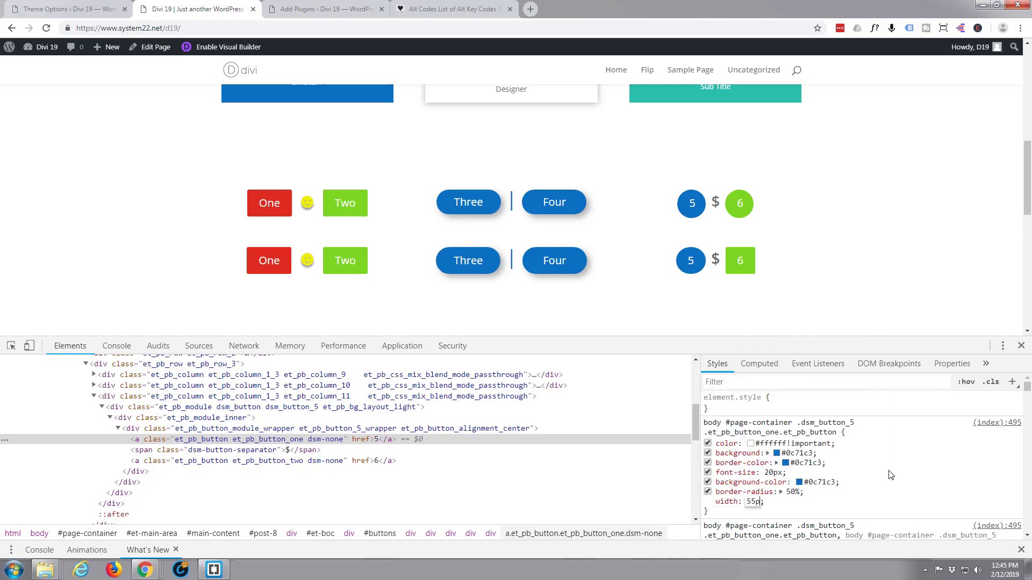
text(x)
key(Return)
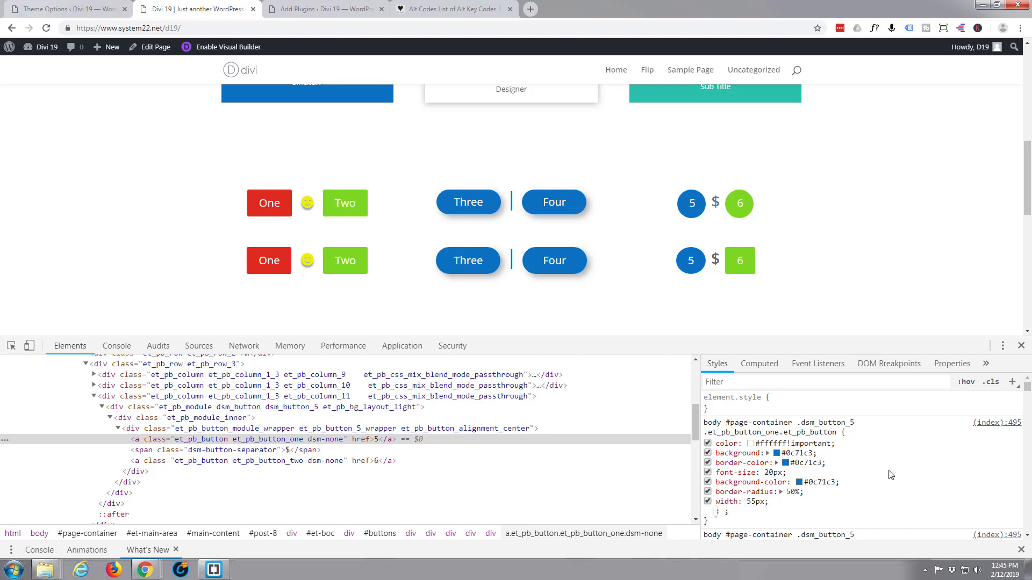
text(height)
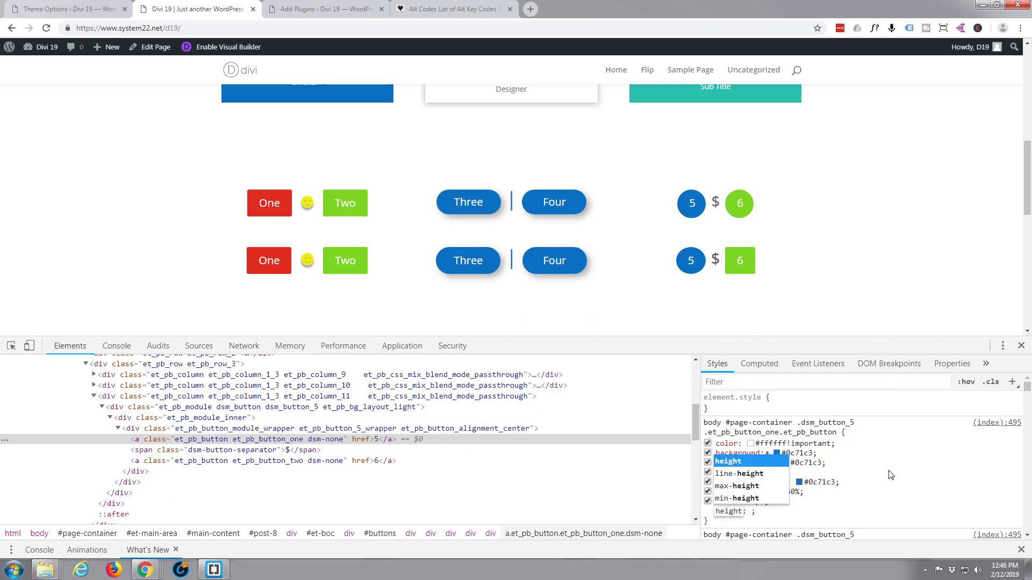
key(Tab)
text(55p)
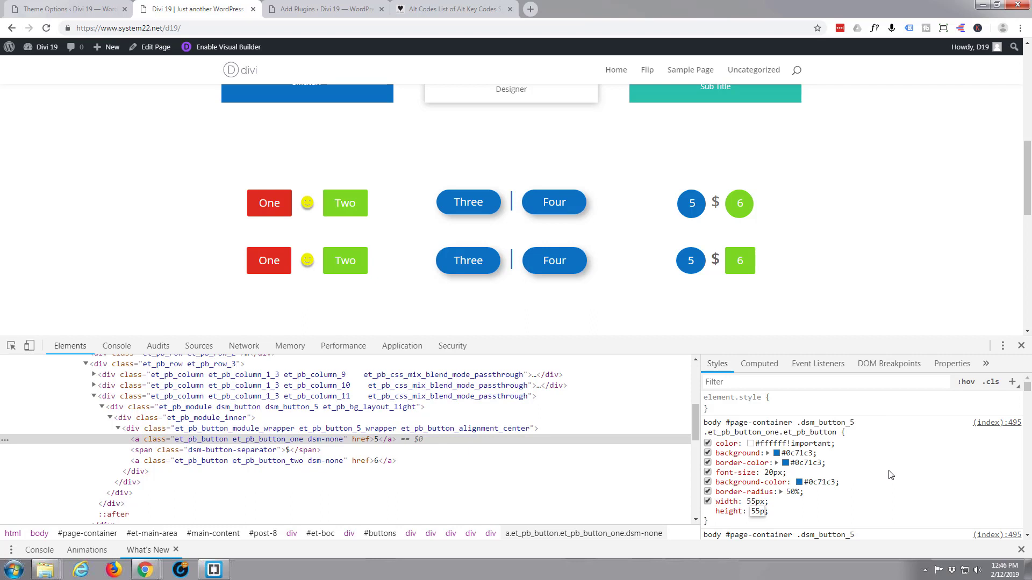
text(x)
key(Return)
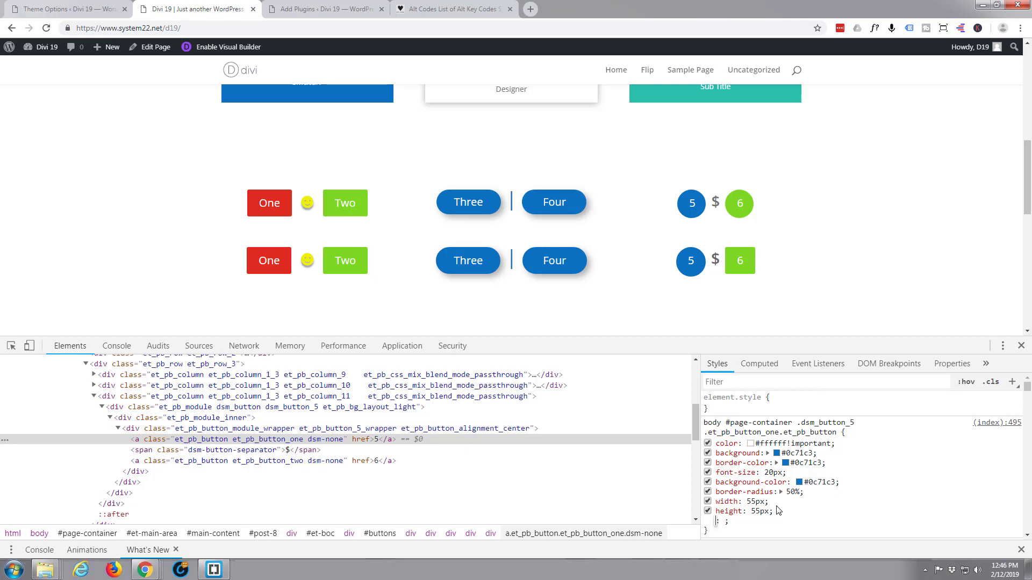
Fine-tune button 5's height and width down to 53px each.
click(757, 512)
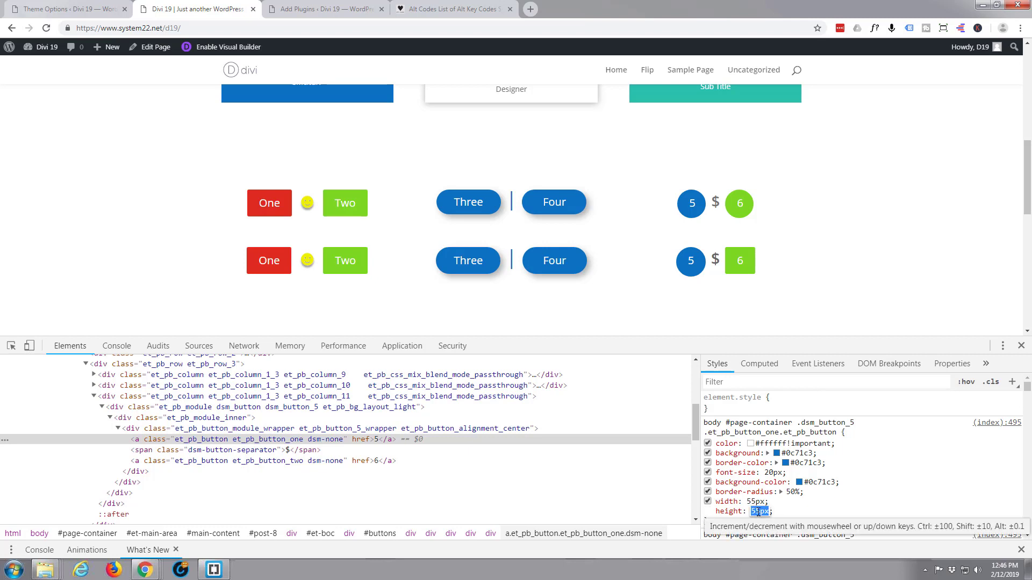
key(Up)
key(Up)
key(Down)
key(Down)
key(Down)
key(Down)
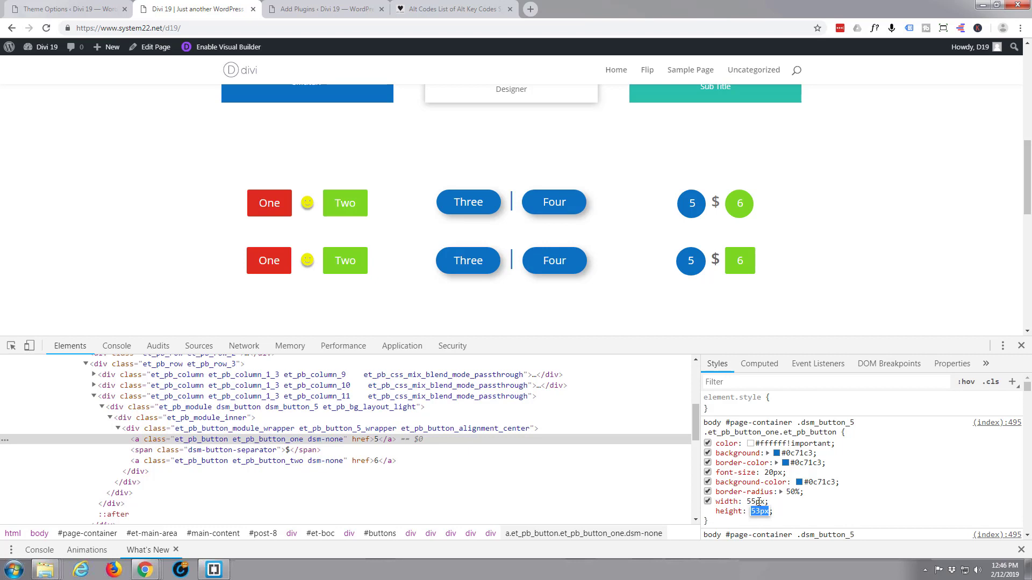
key(Return)
click(754, 501)
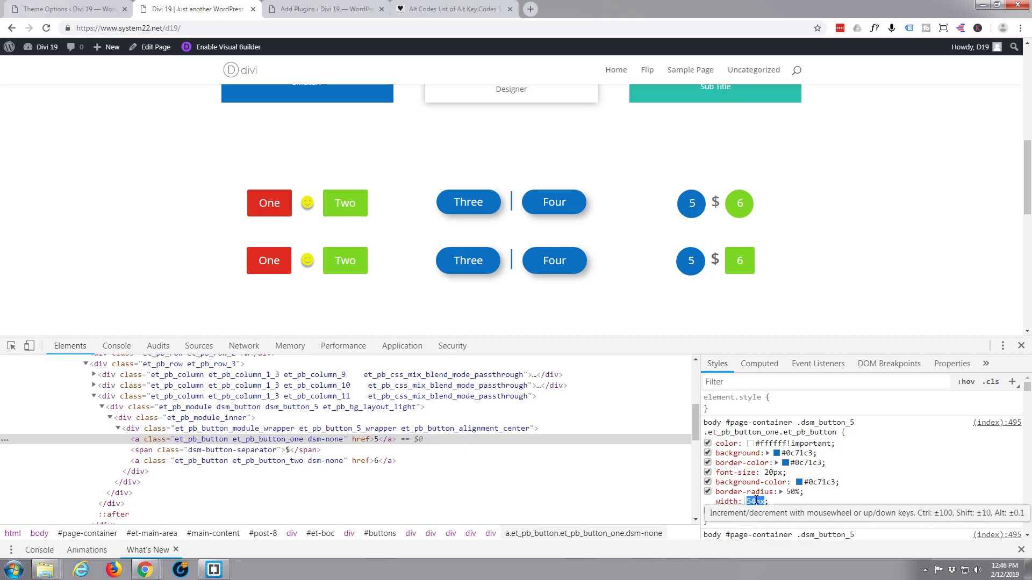
scroll(756, 501, down, 1)
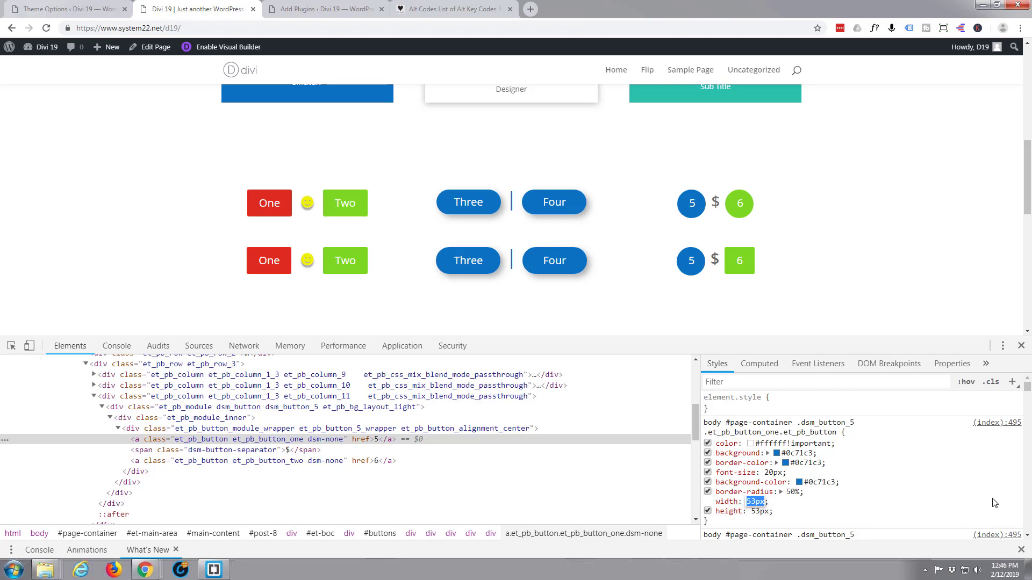
scroll(850, 507, down, 1)
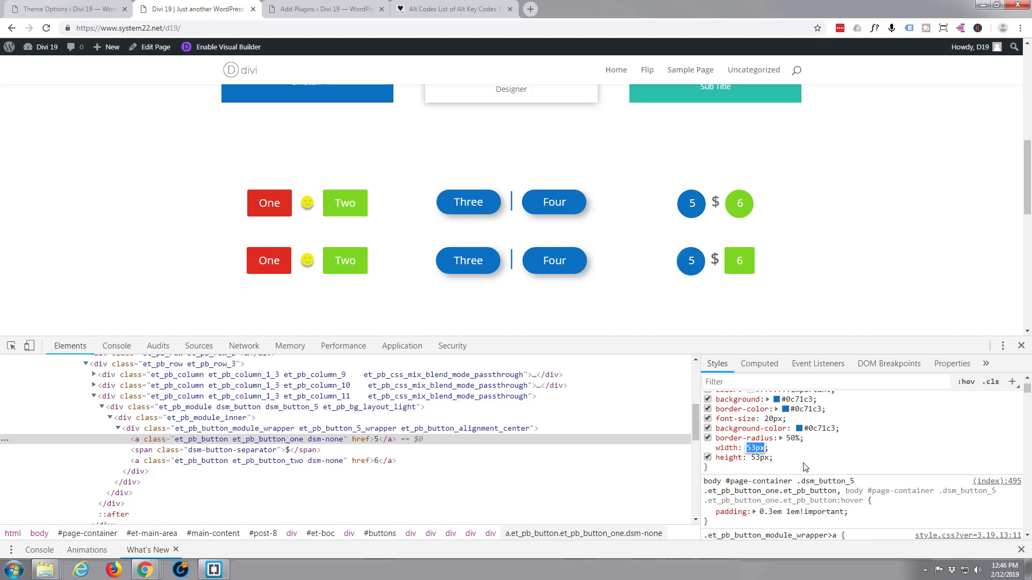
key(Escape)
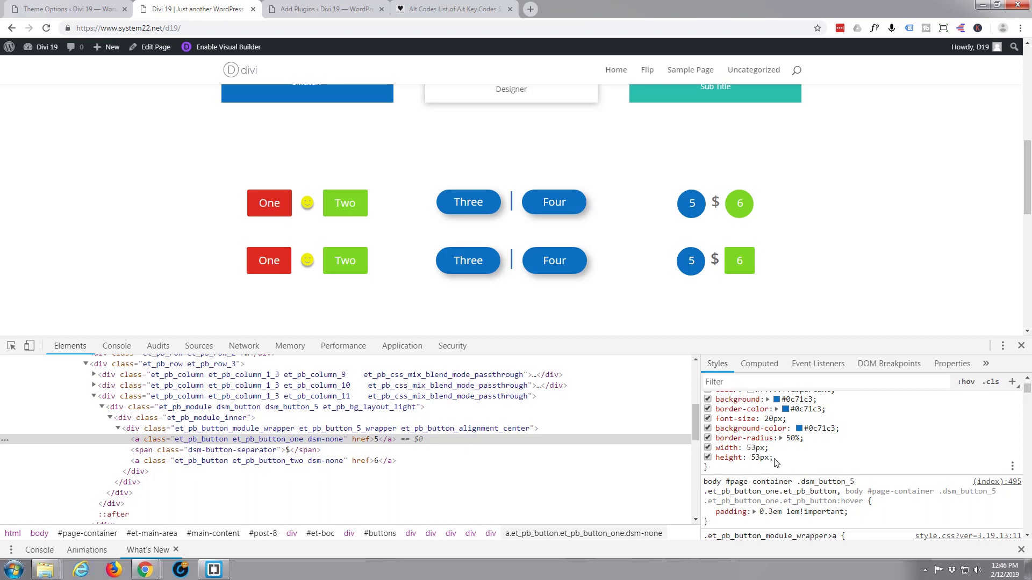
click(776, 462)
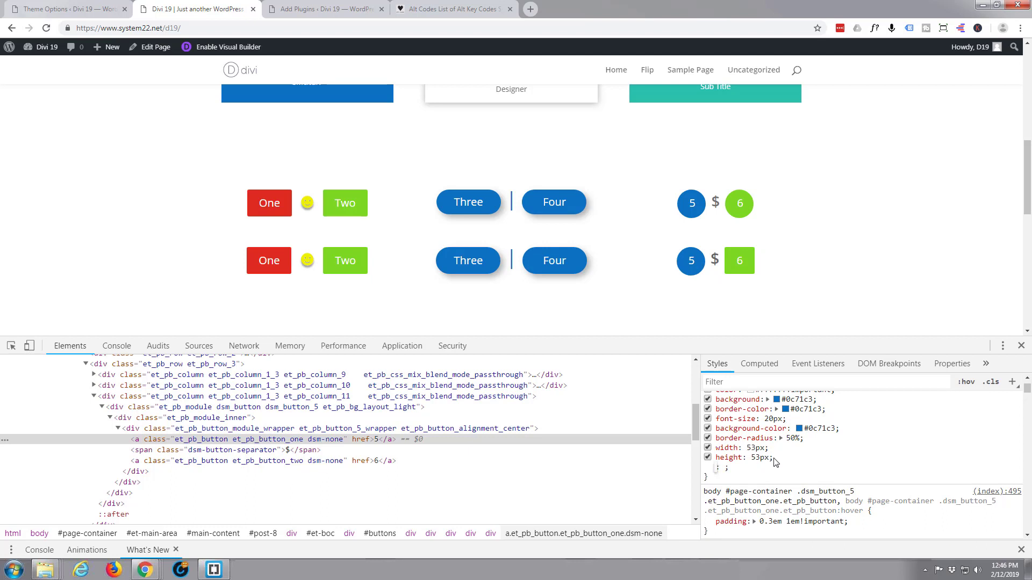
Add box-shadow: 5px 5px 10px #888 to button 5's rule, then select the width, height and box-shadow lines.
text(bo)
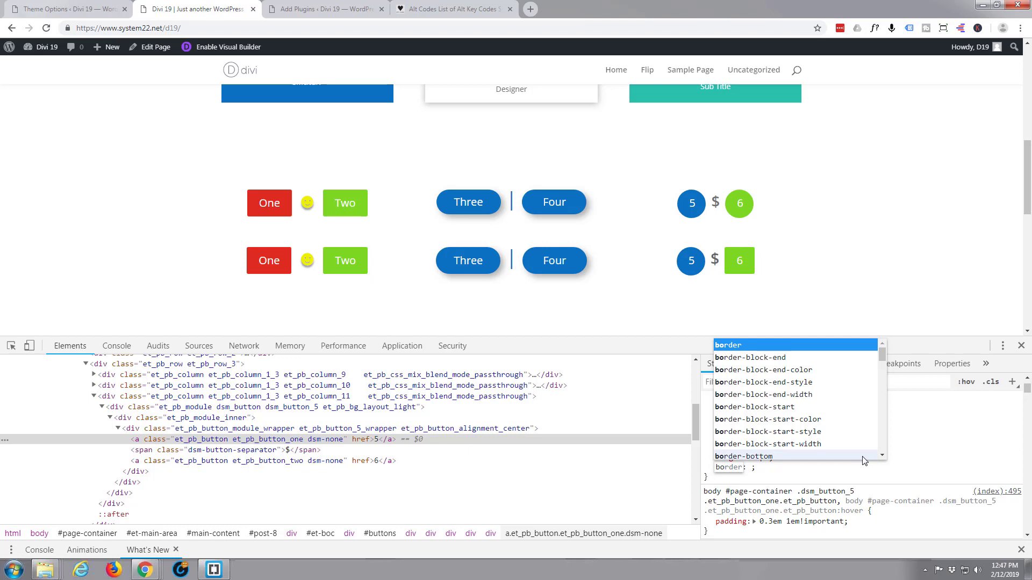
text(x-shad)
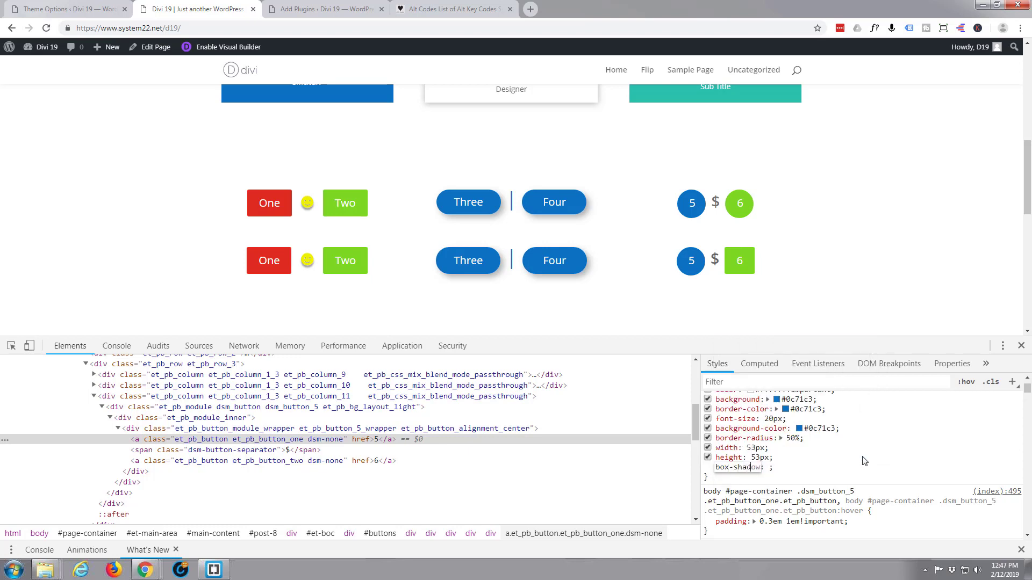
text(ow)
key(Tab)
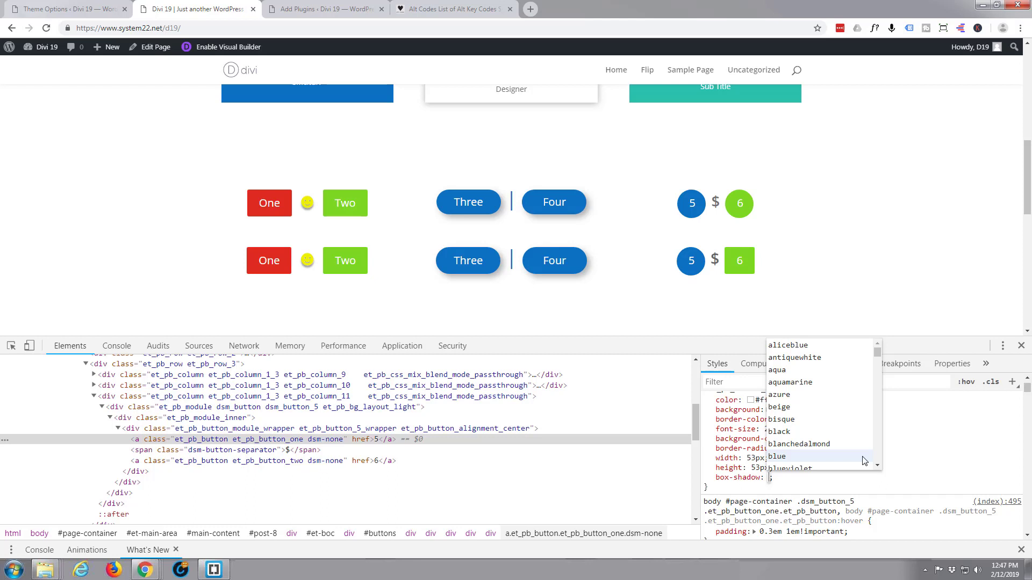
text(5px 5px)
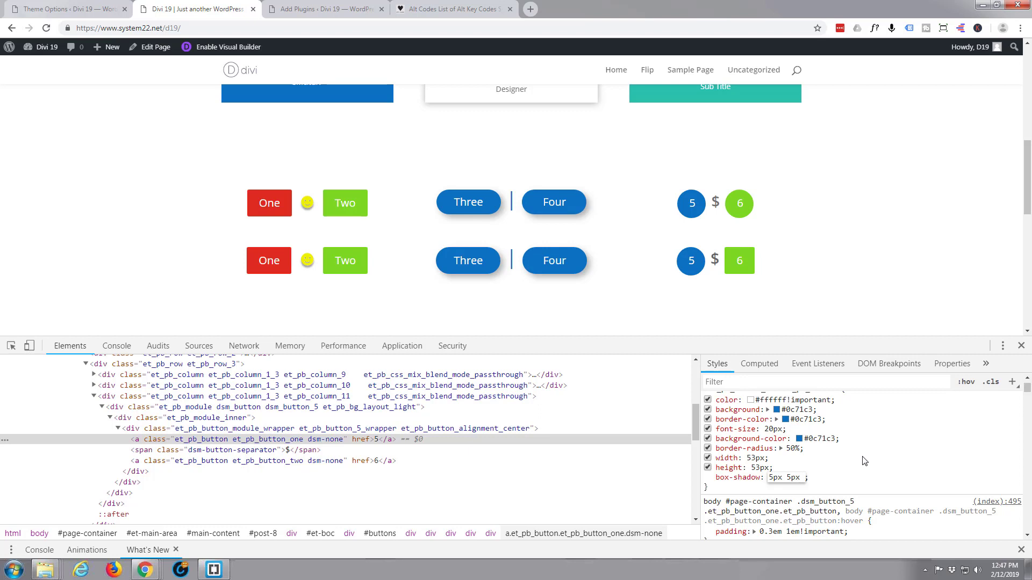
text( 10px #888)
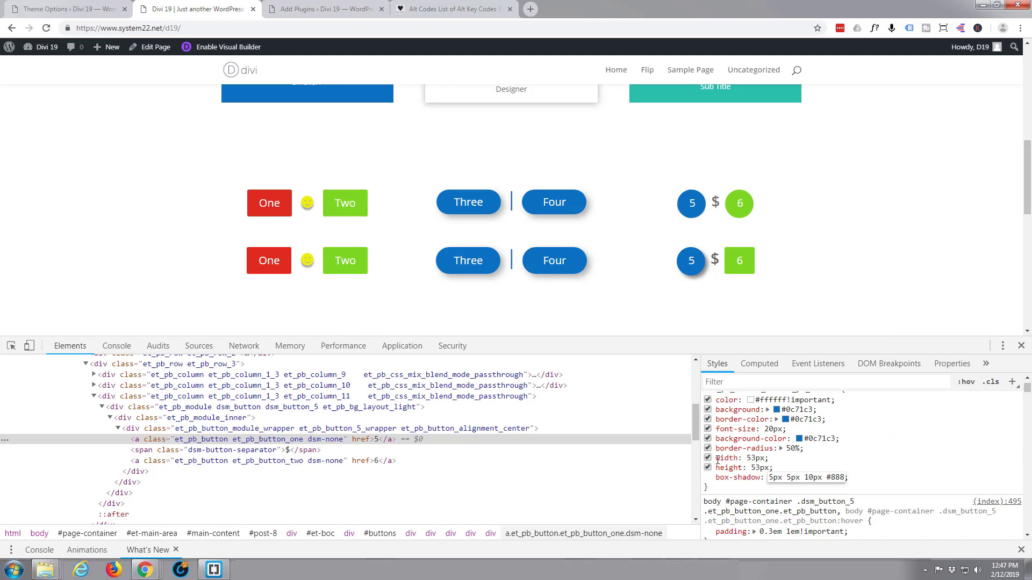
click(740, 461)
drag(740, 461, 714, 460)
key(ctrl+c)
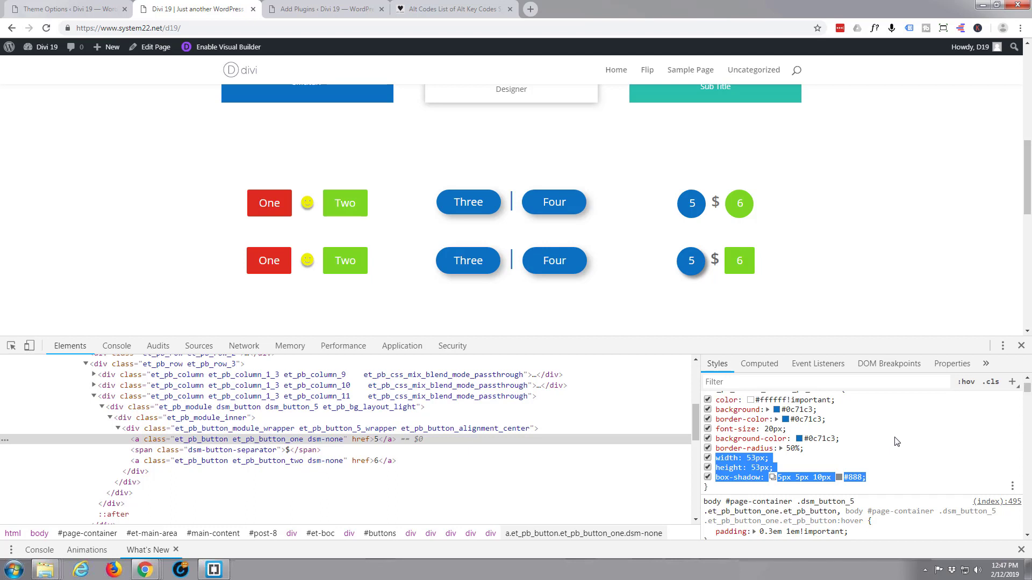
In Theme Options Custom CSS, start a .b3 rule and paste the width, height and box-shadow declarations.
click(56, 6)
click(440, 455)
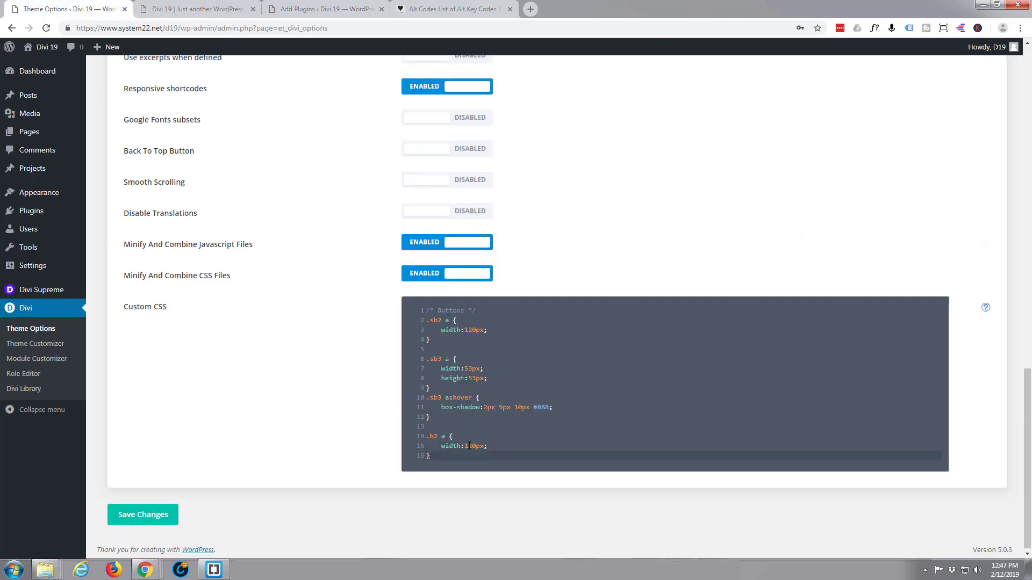
key(Return)
key(Return)
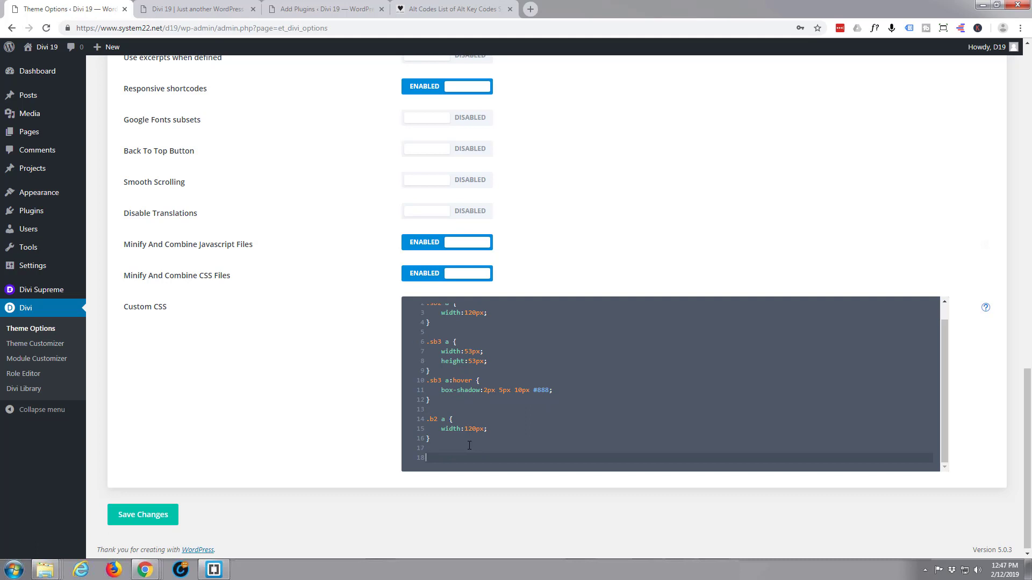
text(.b3 a)
text({)
key(Return)
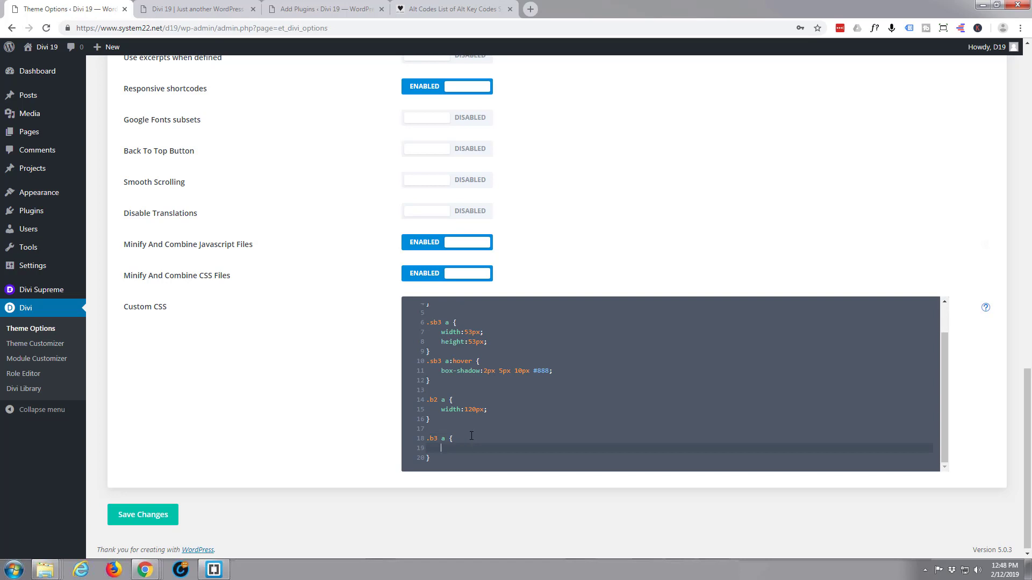
key(ctrl+v)
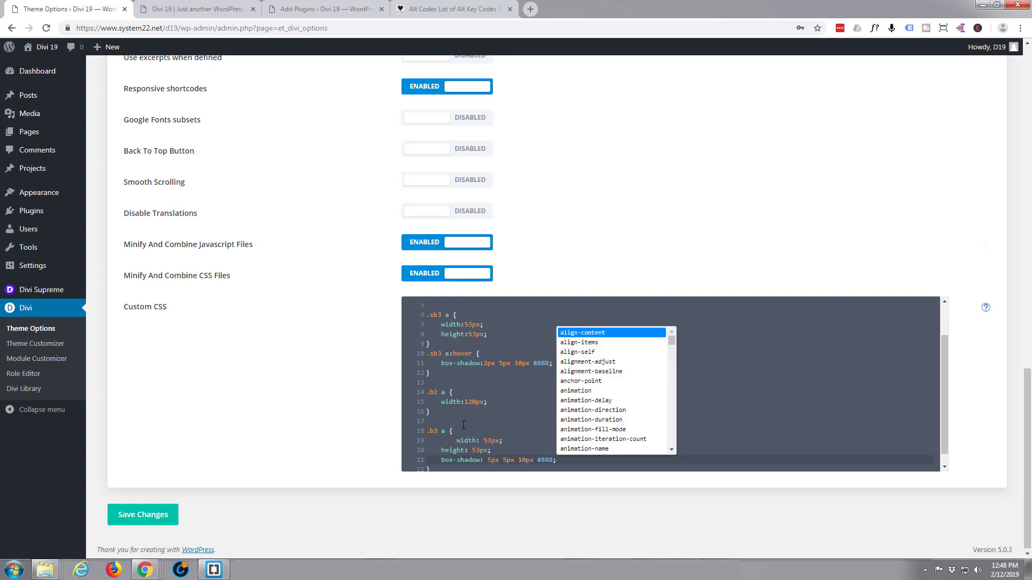
click(456, 440)
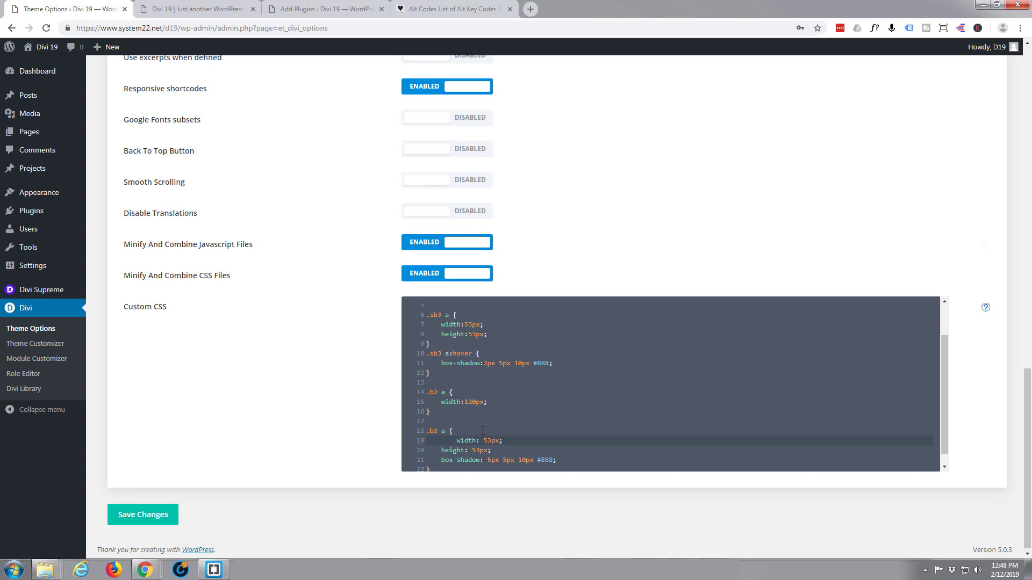
key(BackSpace)
key(BackSpace)
key(BackSpace)
key(BackSpace)
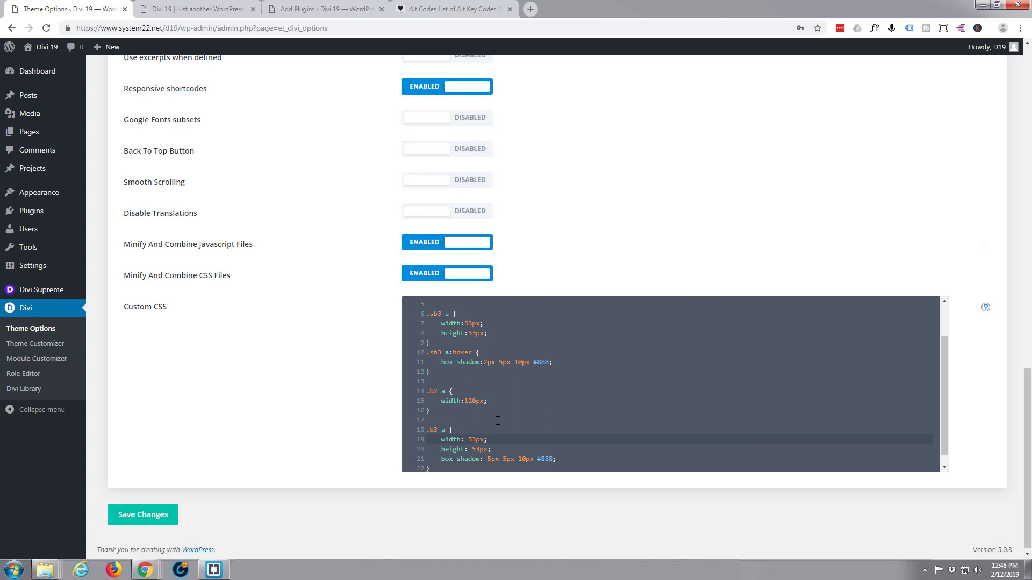
scroll(497, 421, down, 1)
Move the box-shadow into a new .b3 a:hover rule, leaving 53px width and height.
click(434, 458)
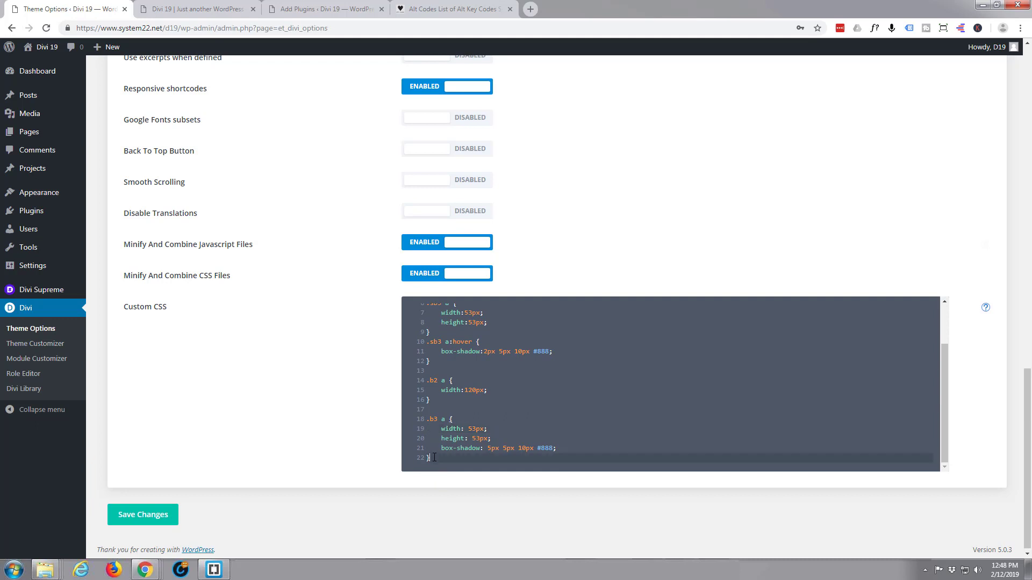
key(Return)
key(Return)
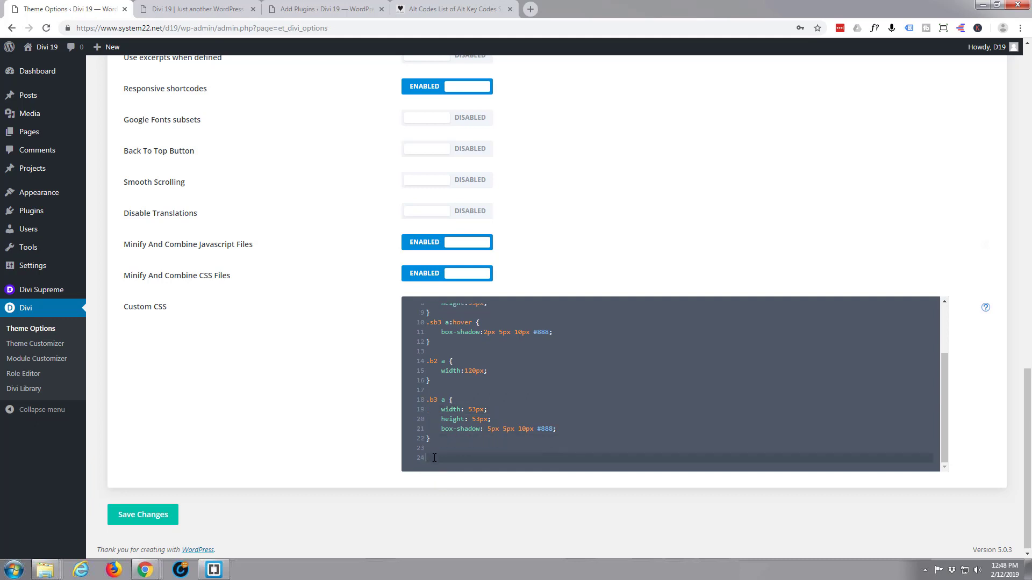
text(.b3 a {)
key(Return)
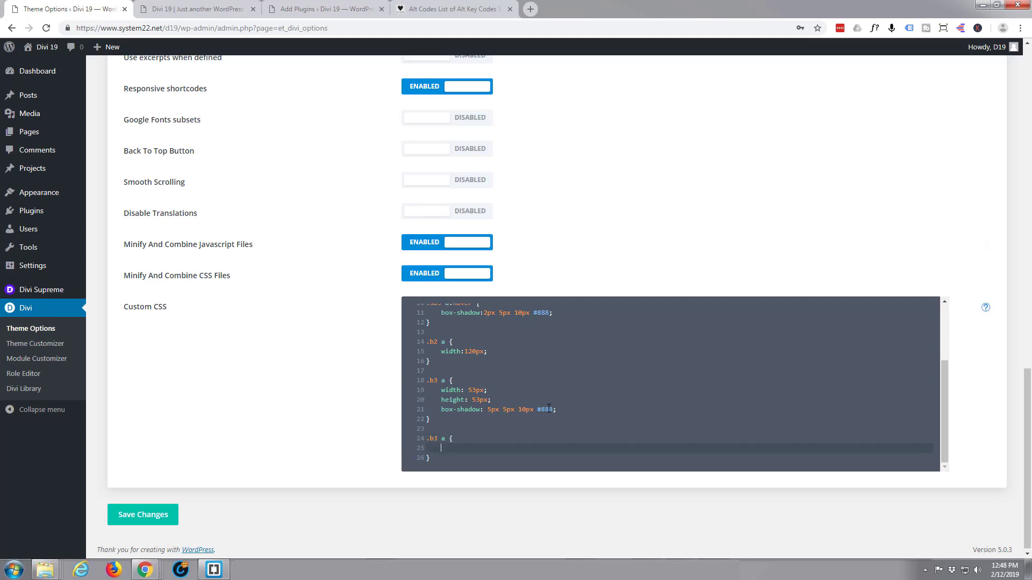
drag(552, 411, 544, 411)
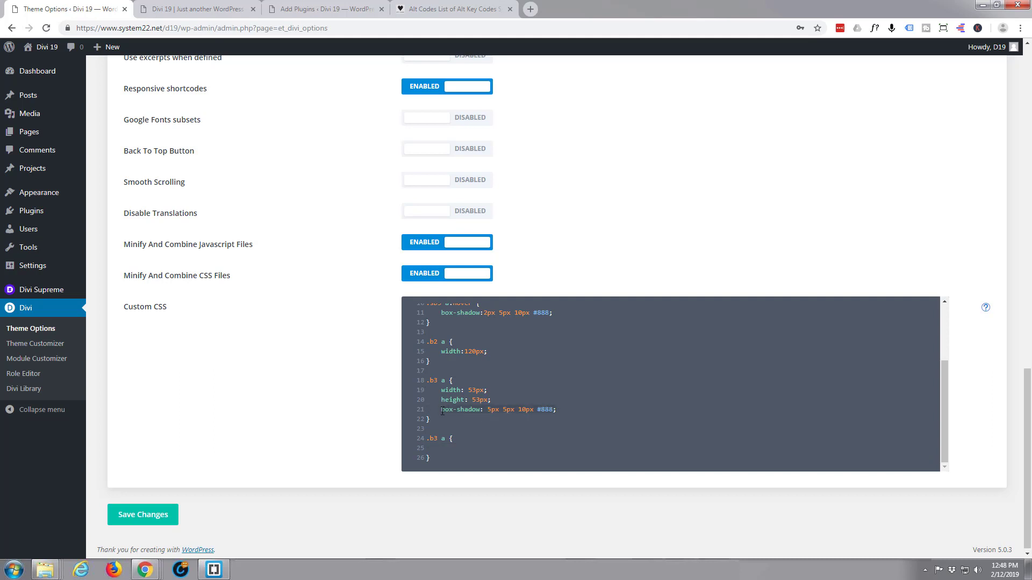
key(BackSpace)
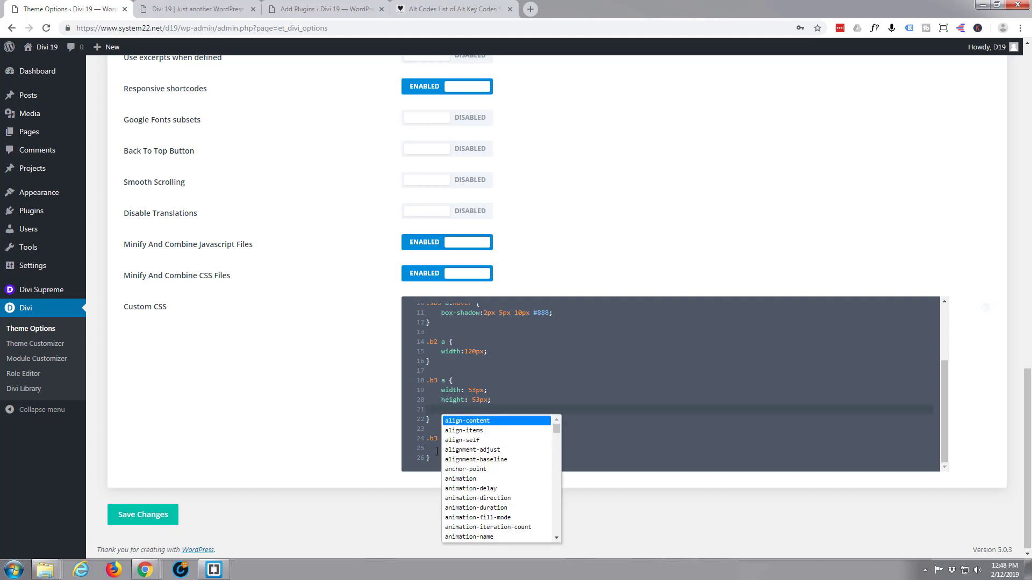
click(444, 451)
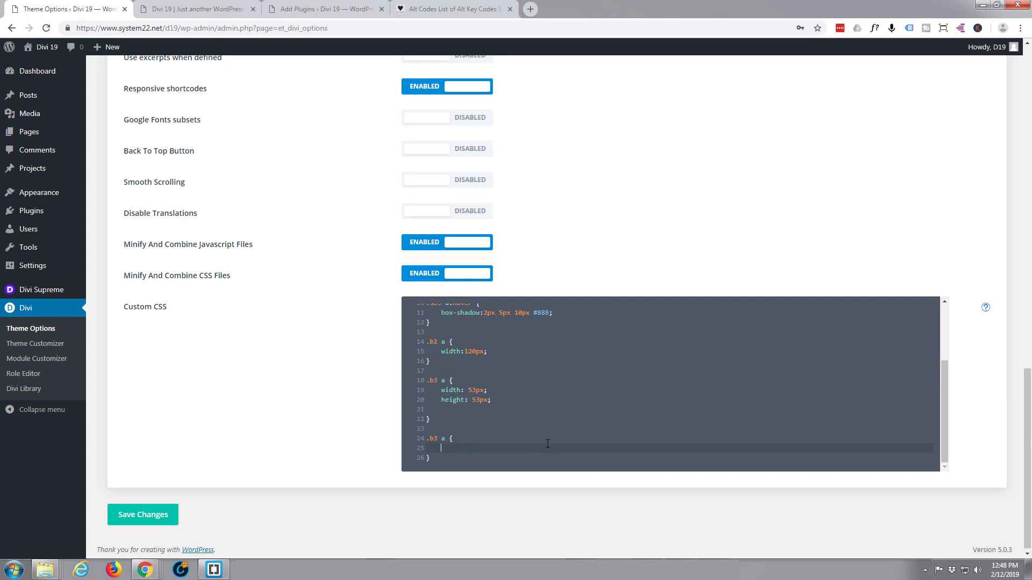
text(box-shadow: 5px 5px 10px #888;)
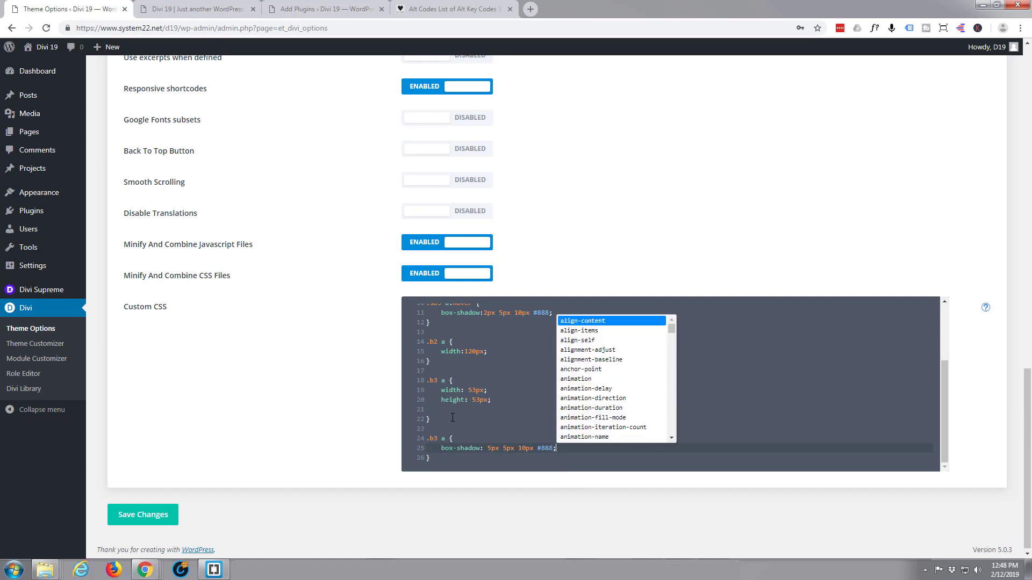
click(519, 401)
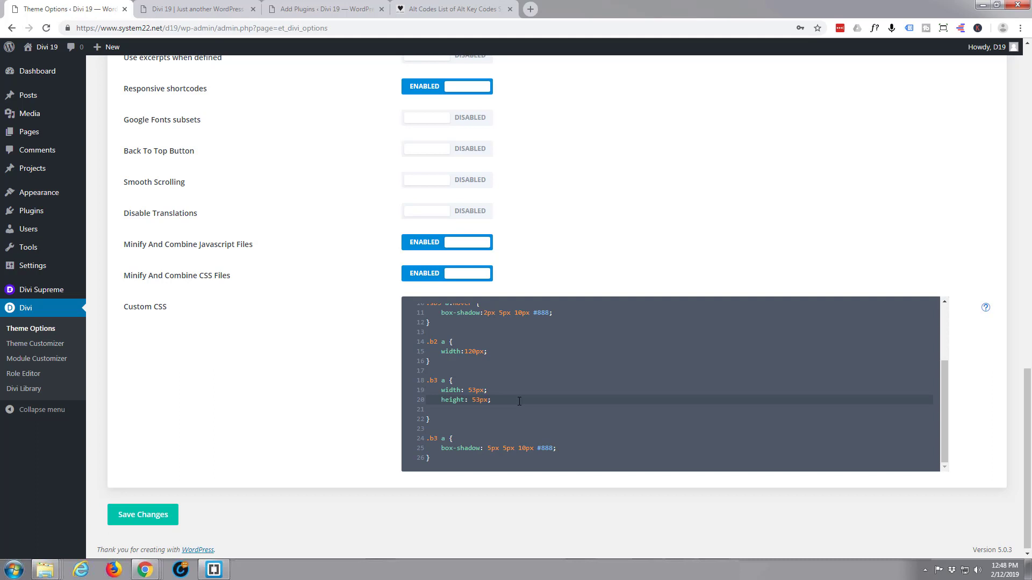
key(Delete)
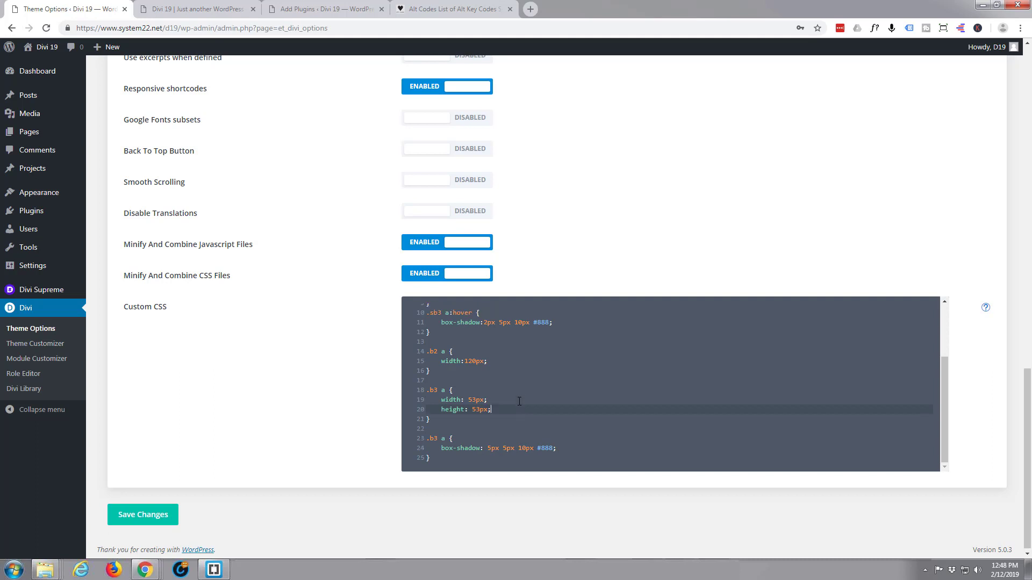
click(448, 439)
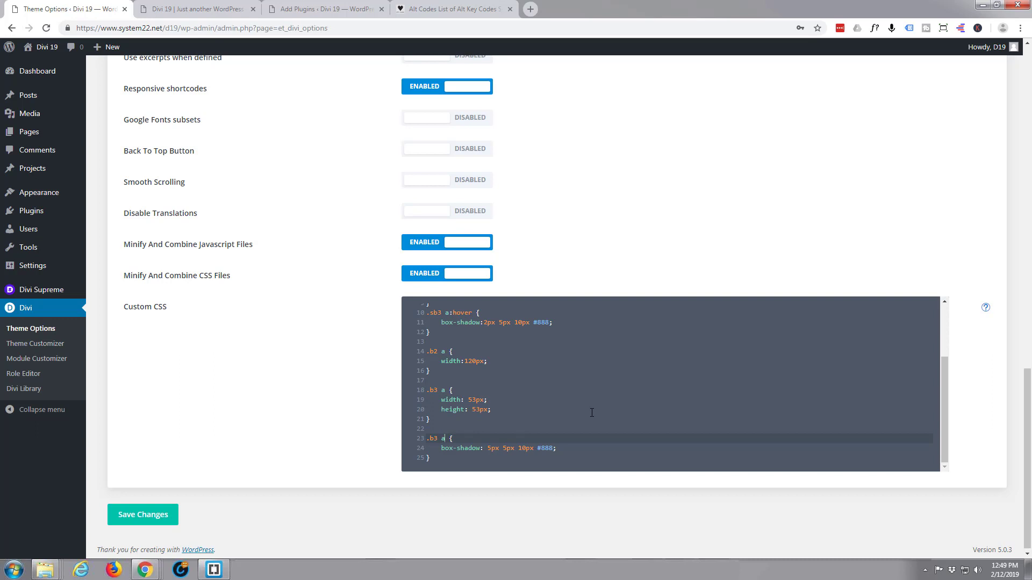
text(:)
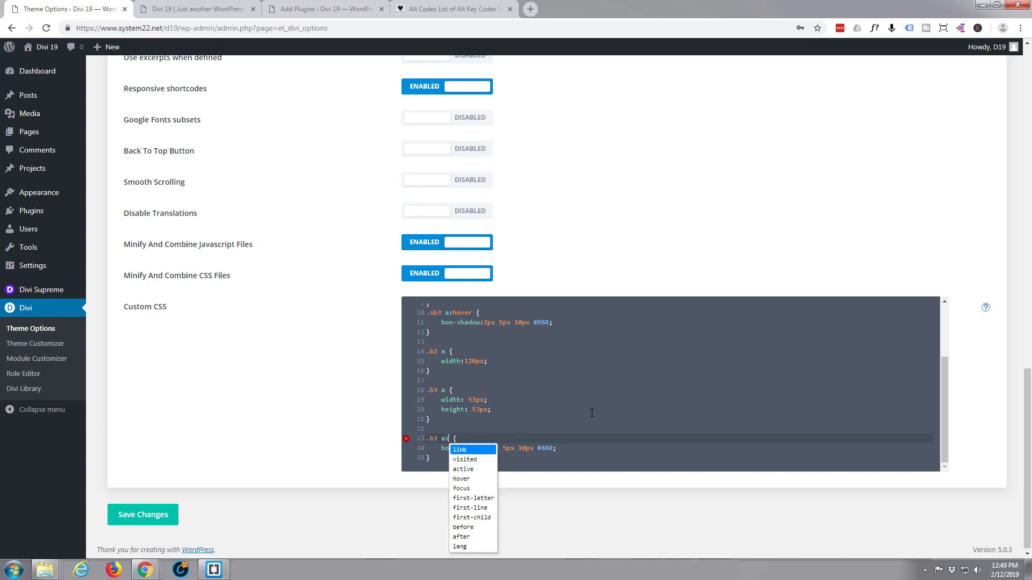
text(hover)
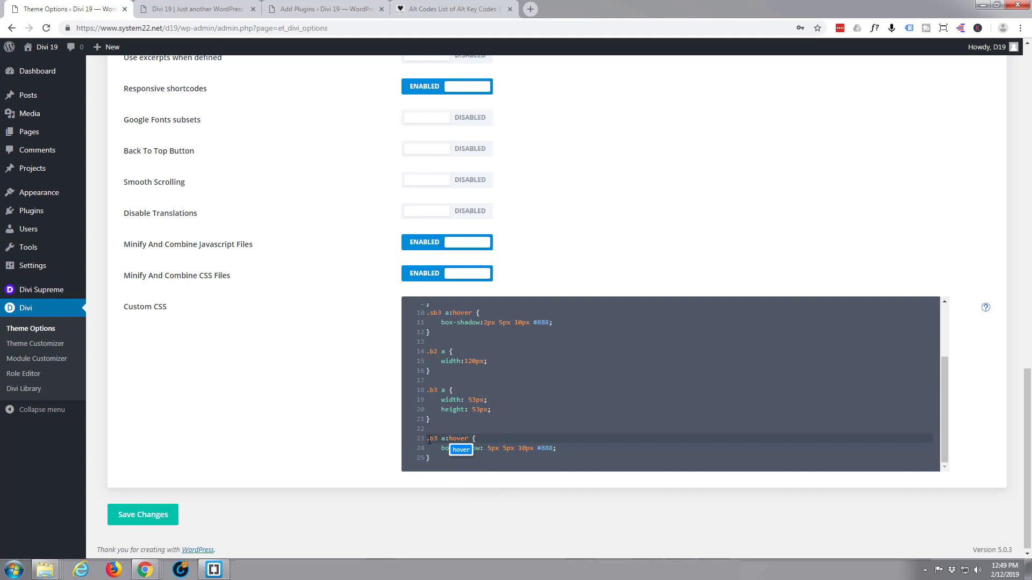
click(548, 430)
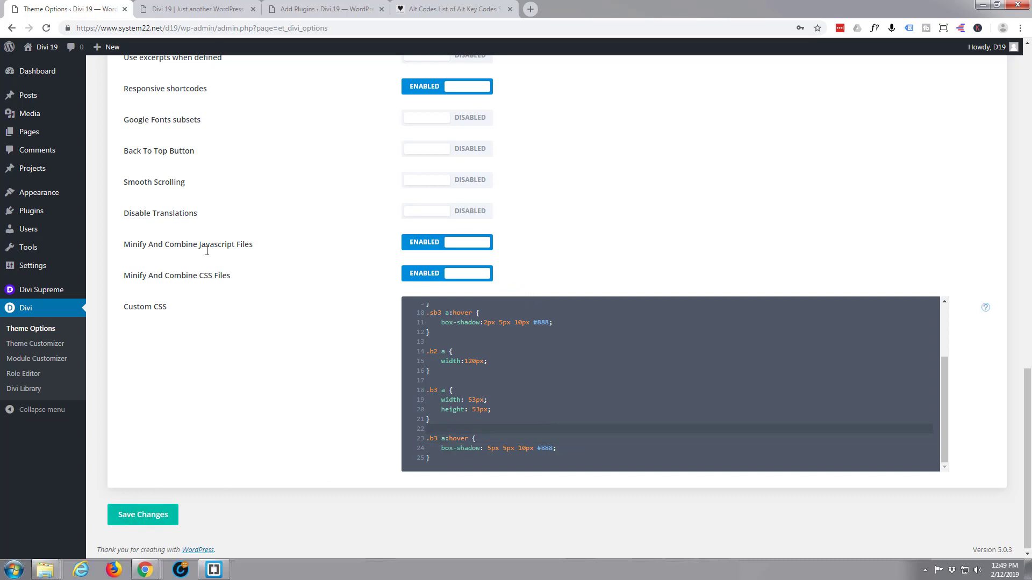
Reload the front-end page and close DevTools to see the unmodified 5 and 6 buttons.
click(196, 9)
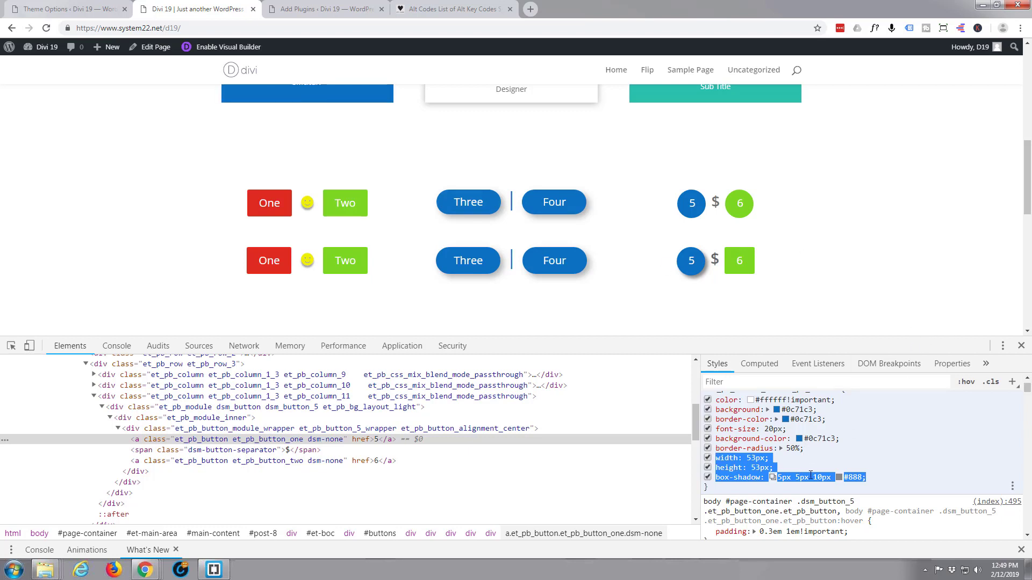
click(47, 28)
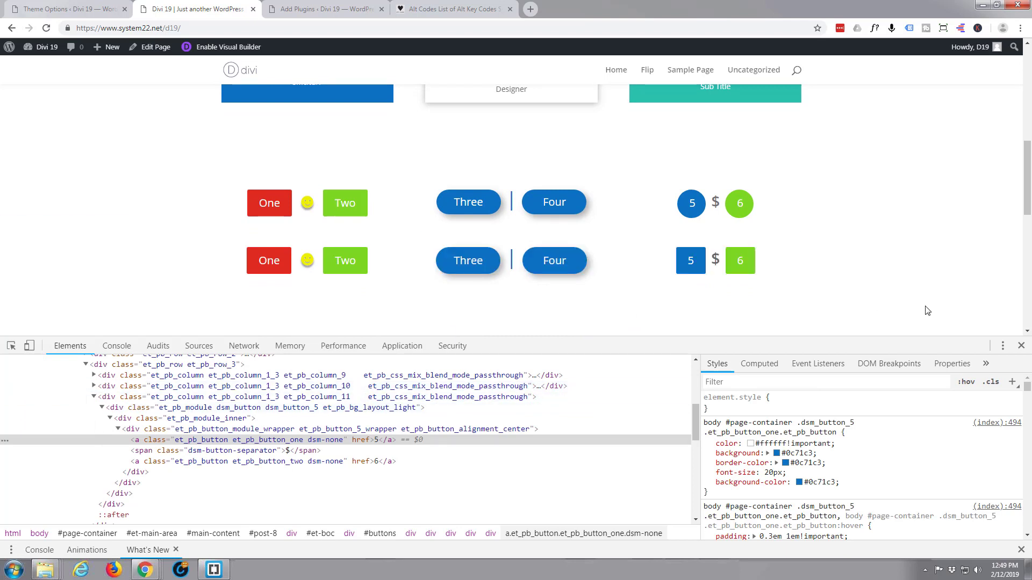
click(1021, 347)
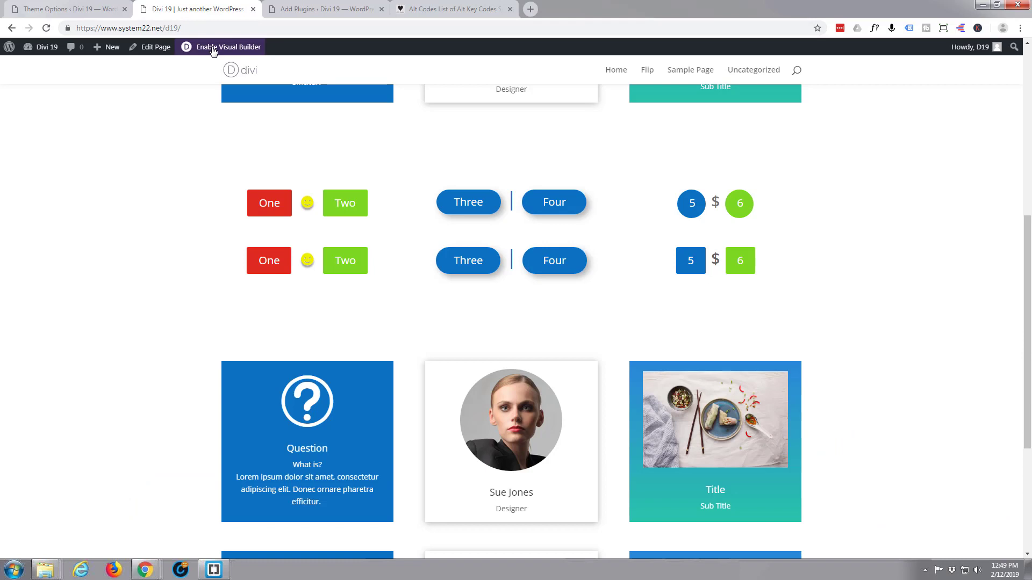
In the Visual Builder, set the lower 5/6 module's Button One border radius to 50%.
click(215, 48)
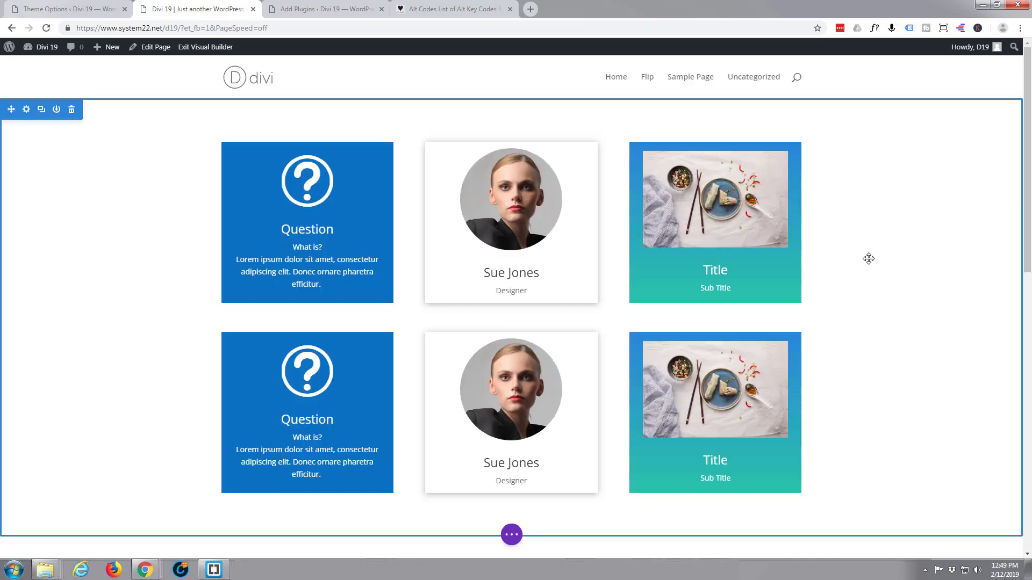
scroll(873, 255, down, 5)
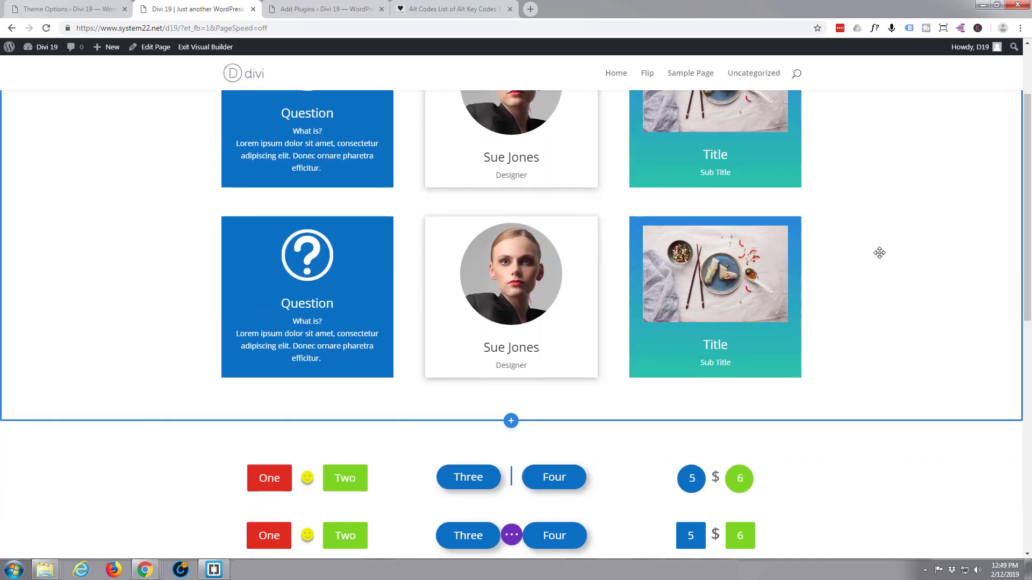
scroll(880, 253, down, 1)
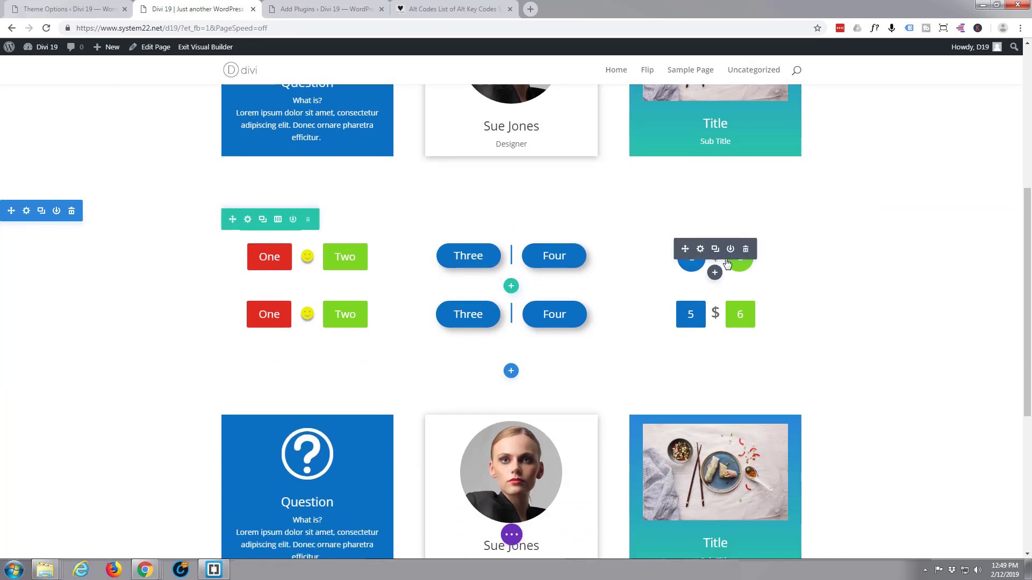
click(481, 225)
scroll(482, 224, down, 2)
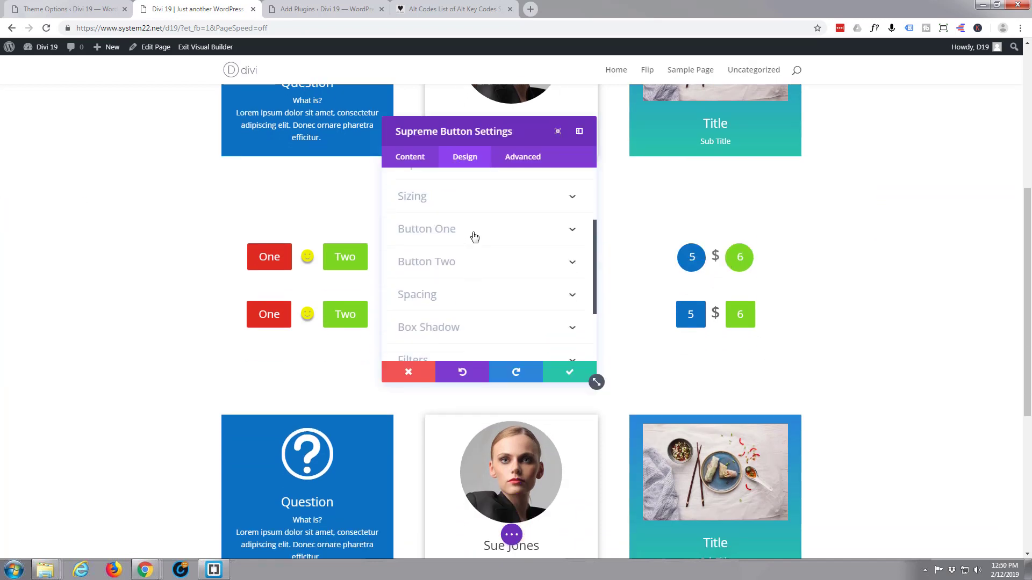
click(474, 237)
scroll(474, 236, down, 1)
scroll(487, 246, down, 2)
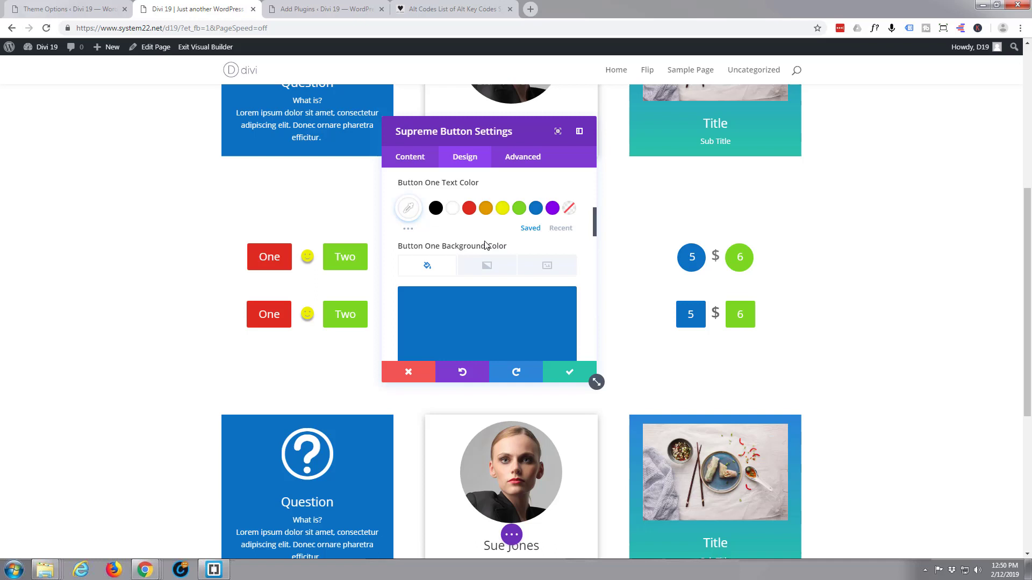
scroll(486, 245, down, 5)
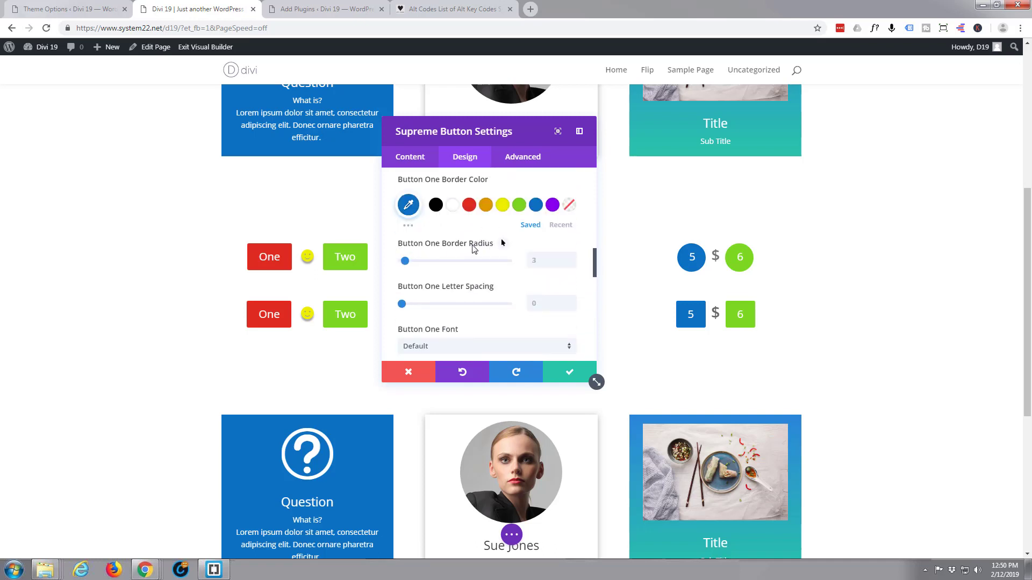
click(544, 261)
text(50px%)
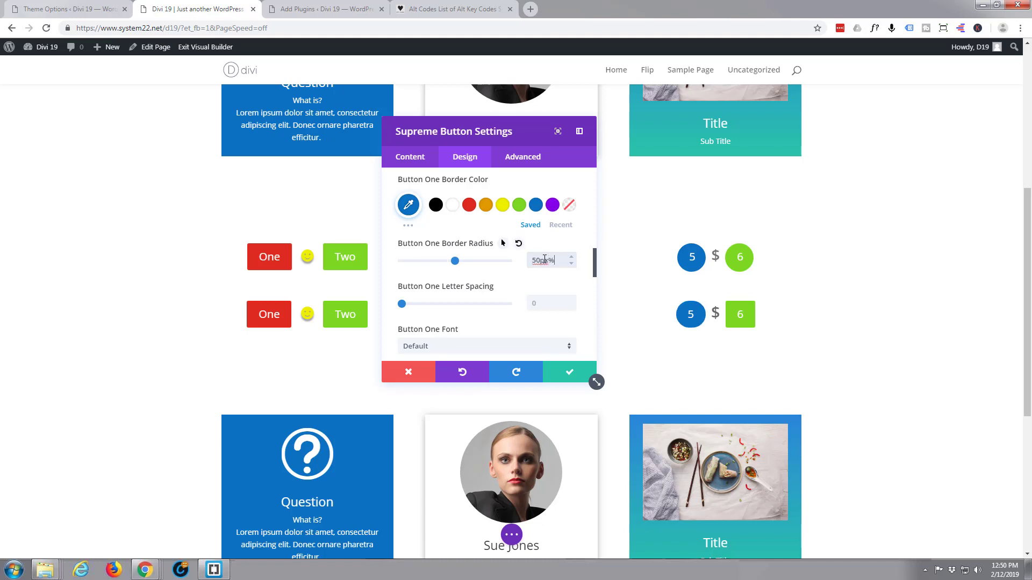
key(BackSpace)
key(BackSpace)
Set Button Two's border radius to 50% and confirm the module settings.
scroll(513, 298, down, 4)
scroll(514, 295, down, 8)
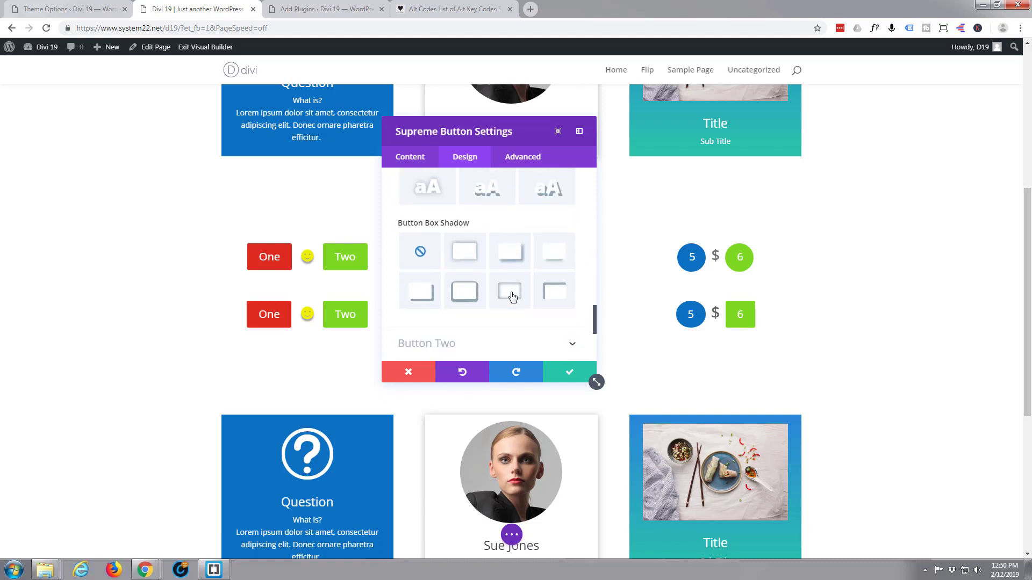
scroll(511, 290, up, 1)
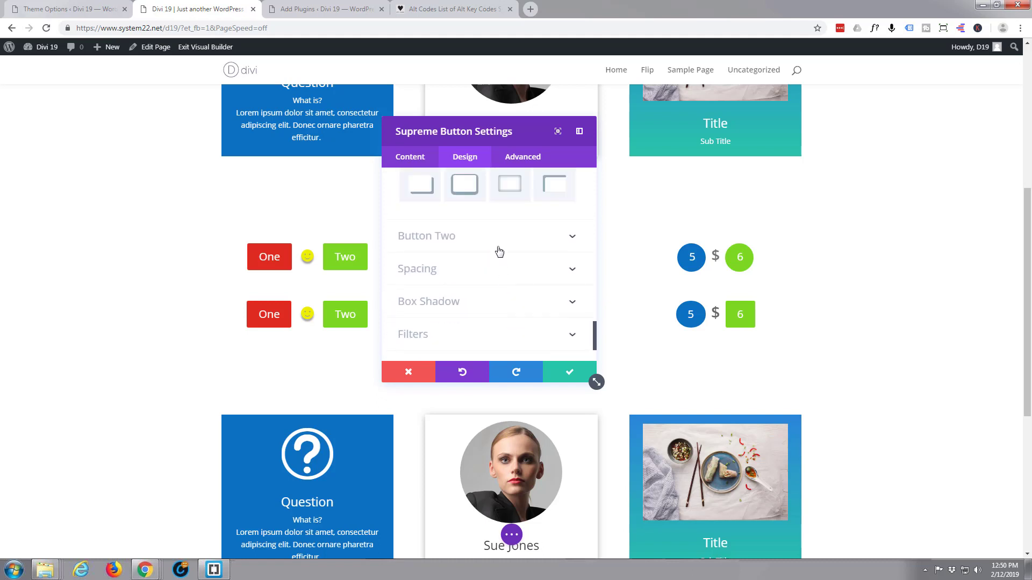
click(490, 240)
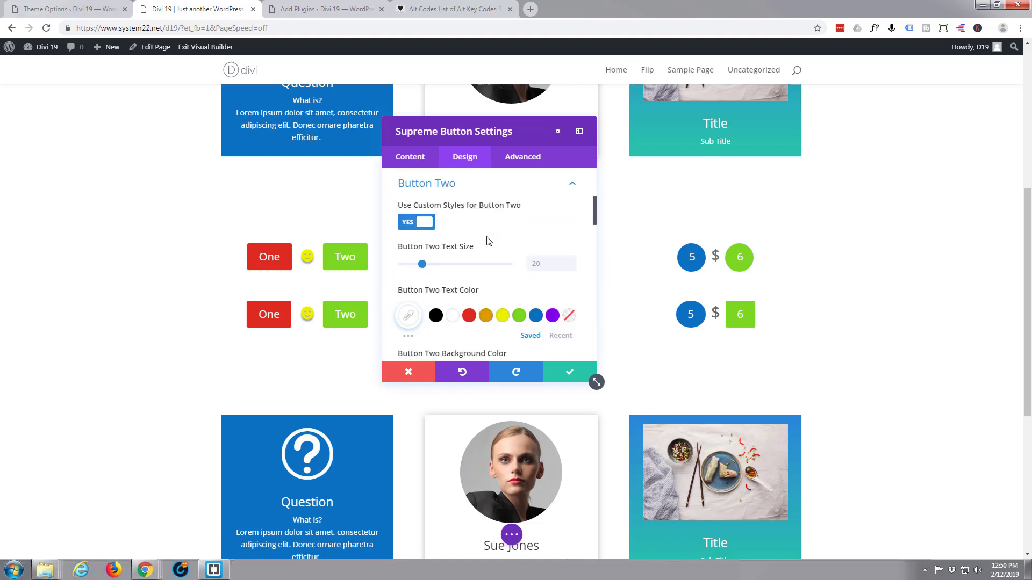
scroll(489, 241, down, 5)
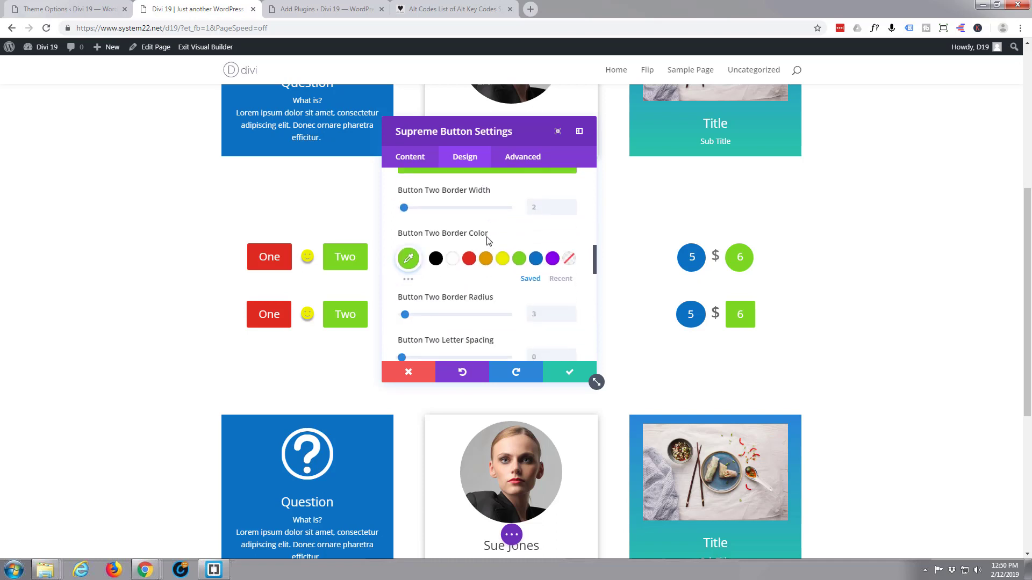
scroll(488, 239, down, 1)
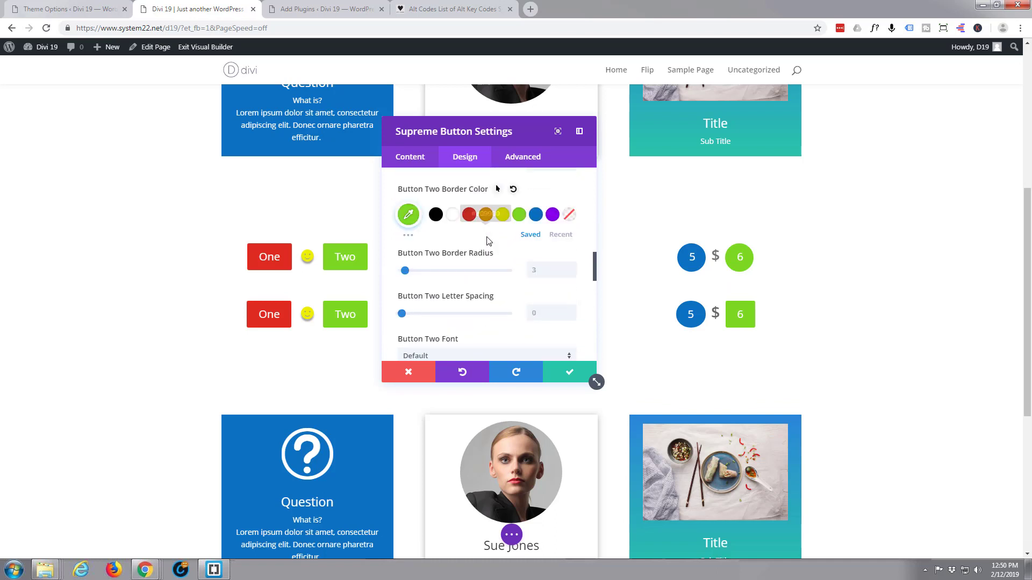
click(530, 261)
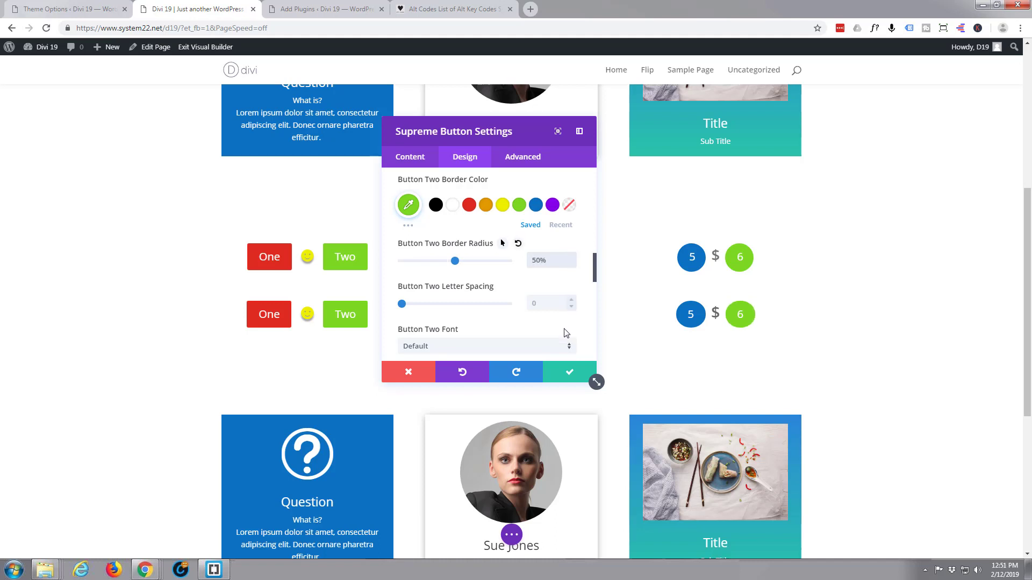
click(569, 372)
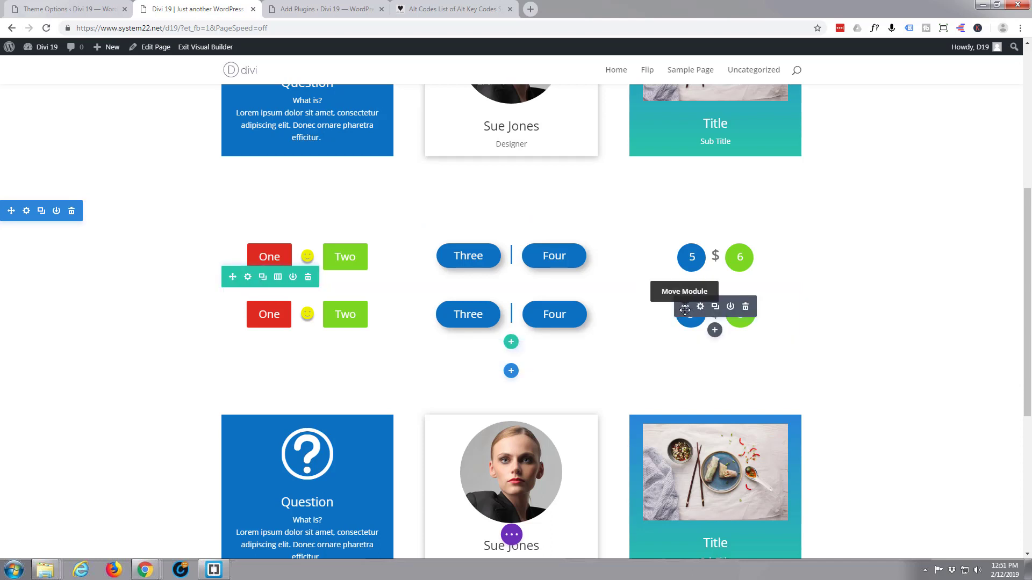
Enter b3 in the lower 5/6 module's Advanced CSS Class field and confirm.
click(700, 307)
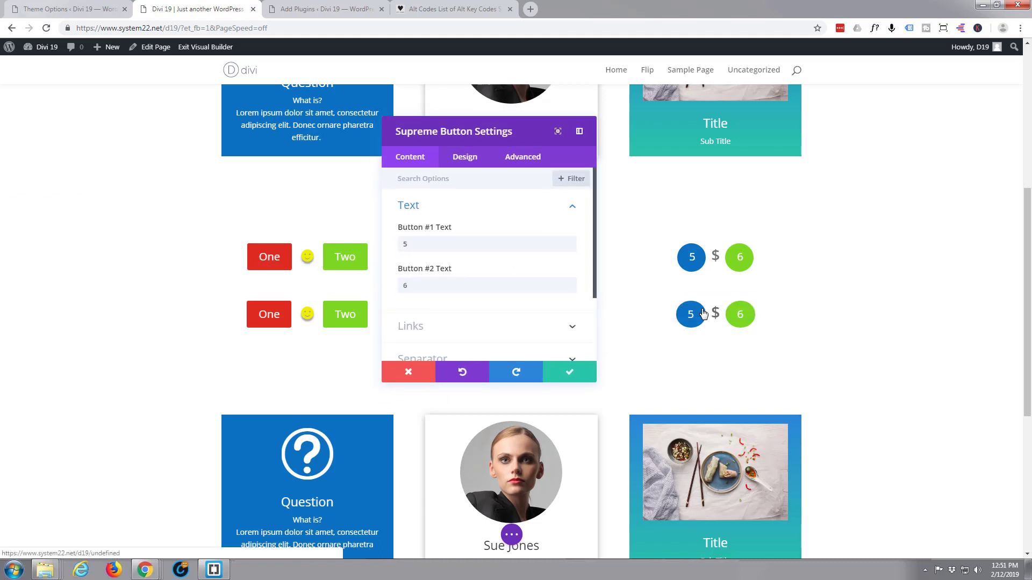
click(535, 157)
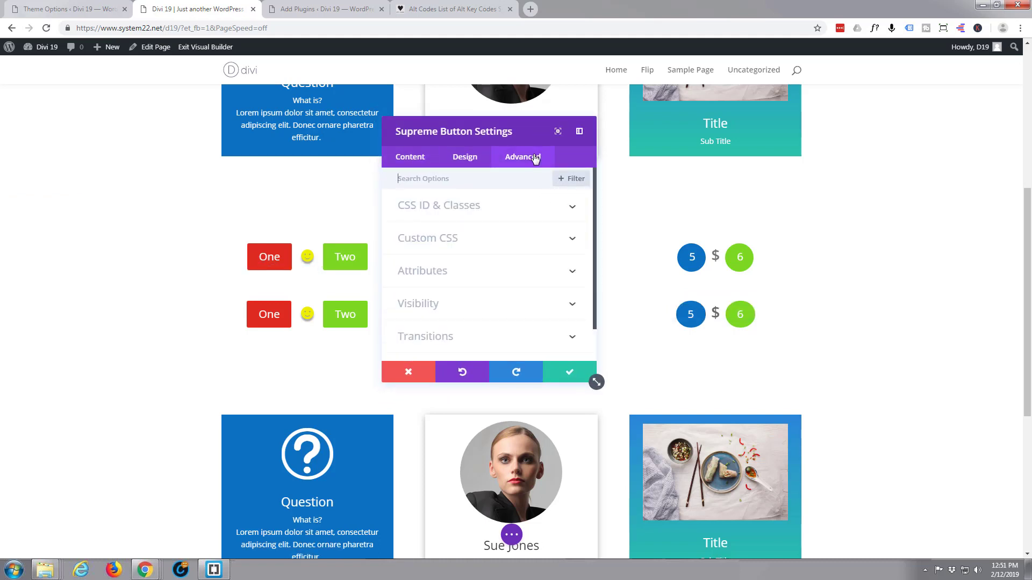
click(499, 207)
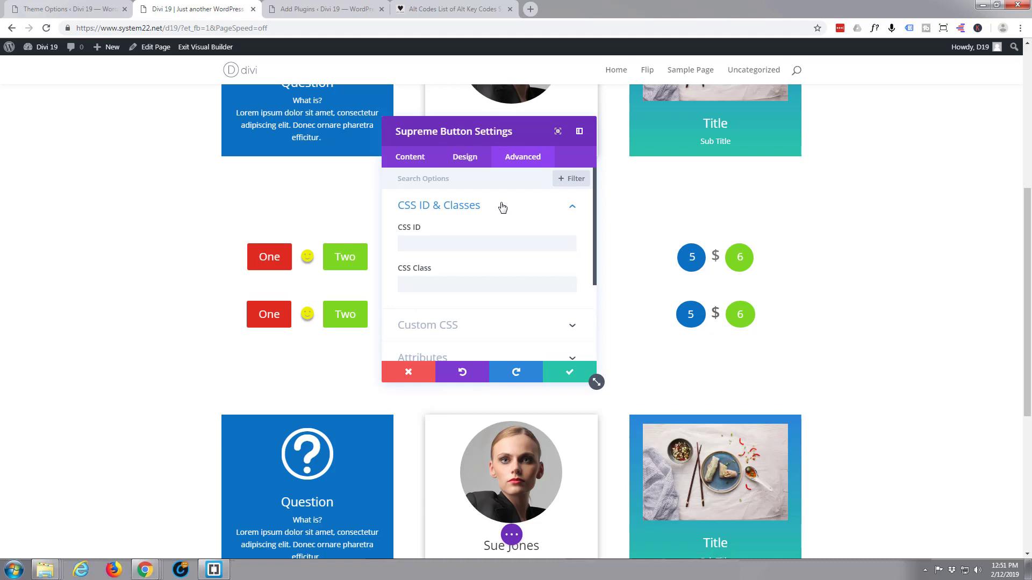
click(421, 290)
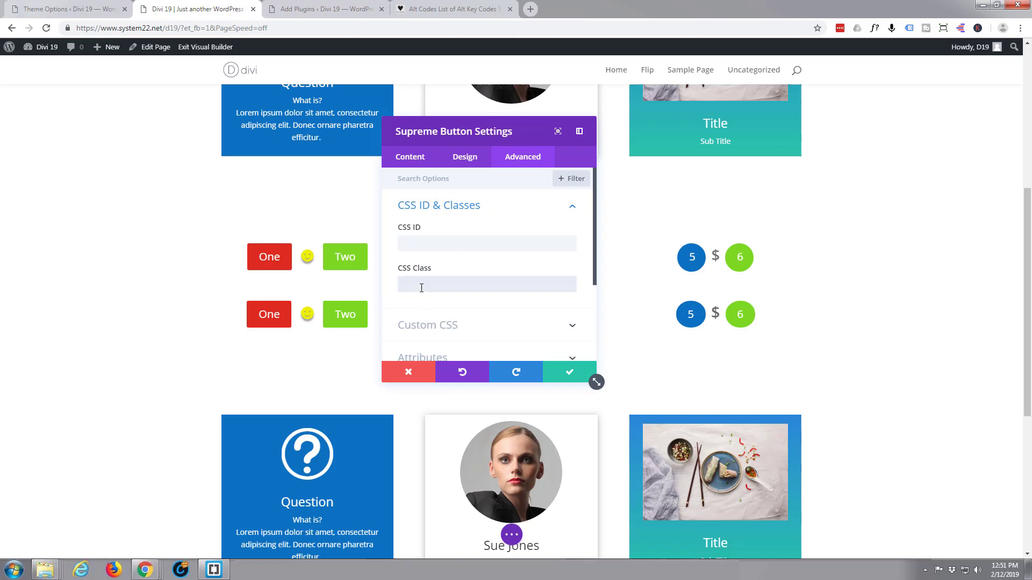
text(b3)
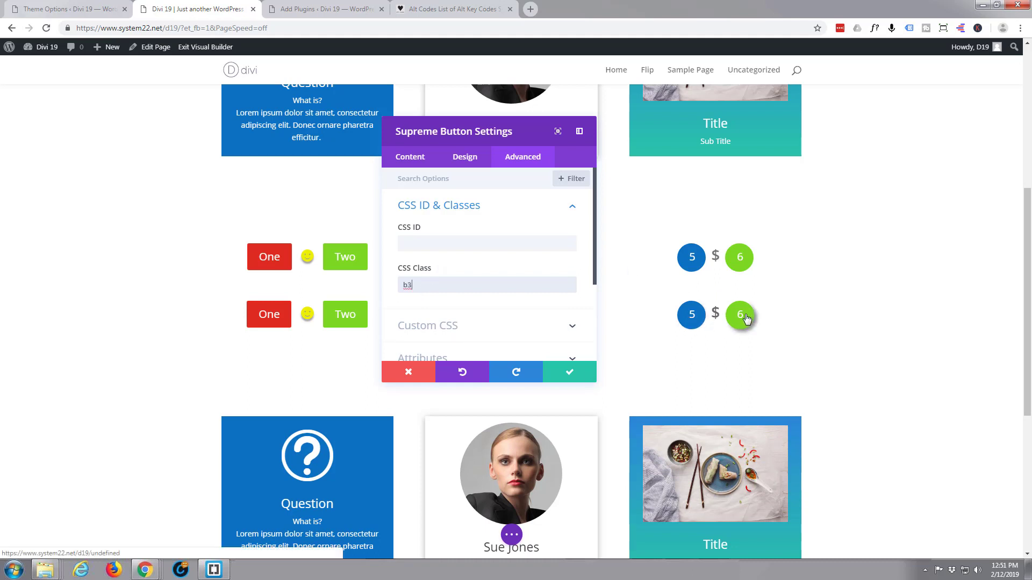
click(569, 378)
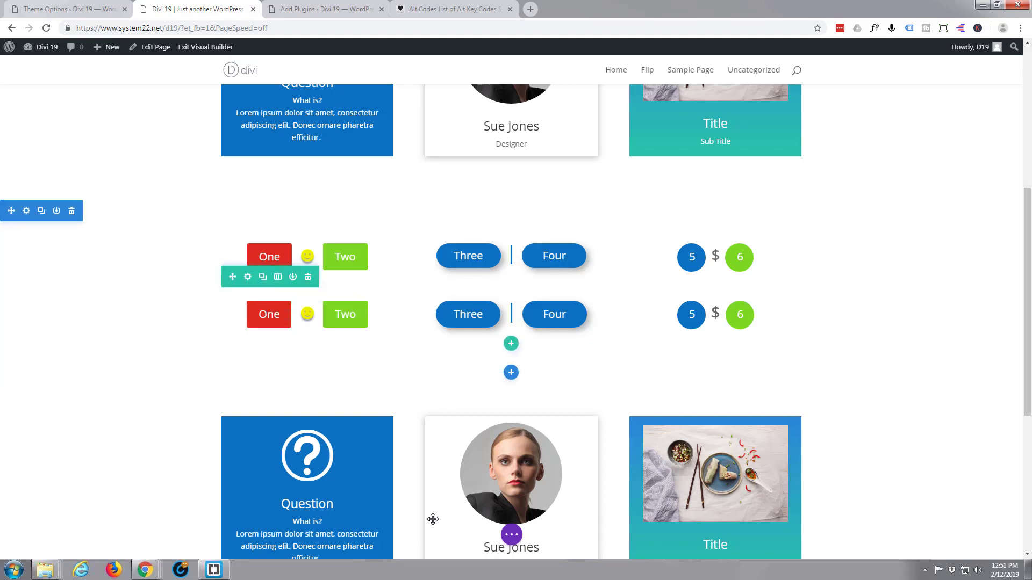
Save the page, exit the Visual Builder, and scroll to the round 5 and 6 buttons.
click(512, 535)
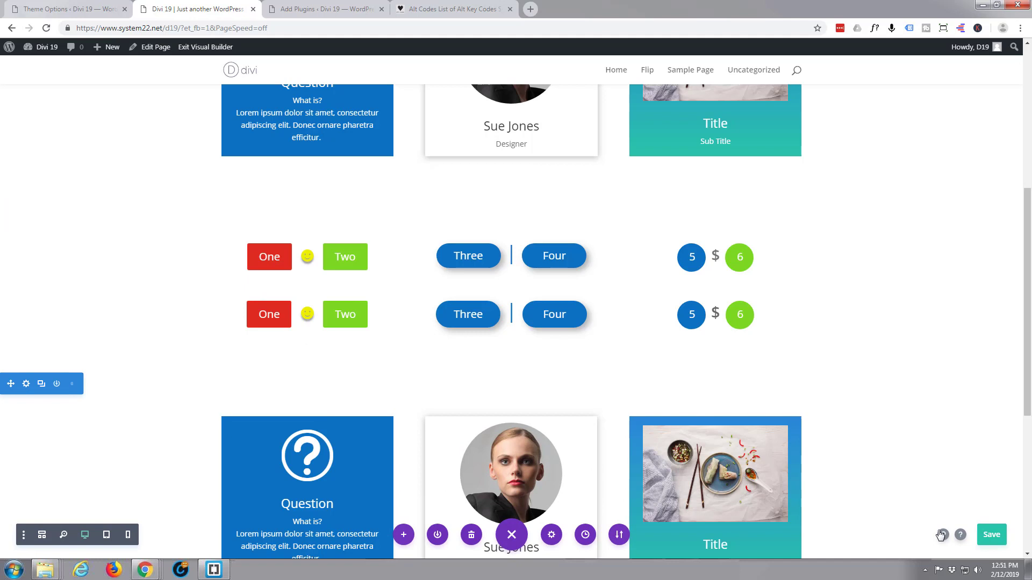
click(992, 535)
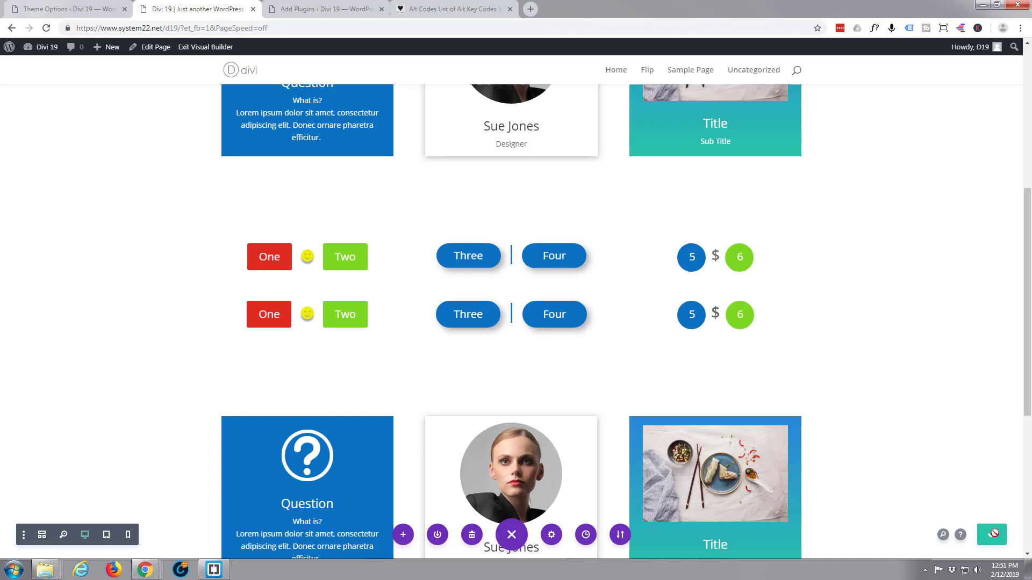
click(208, 48)
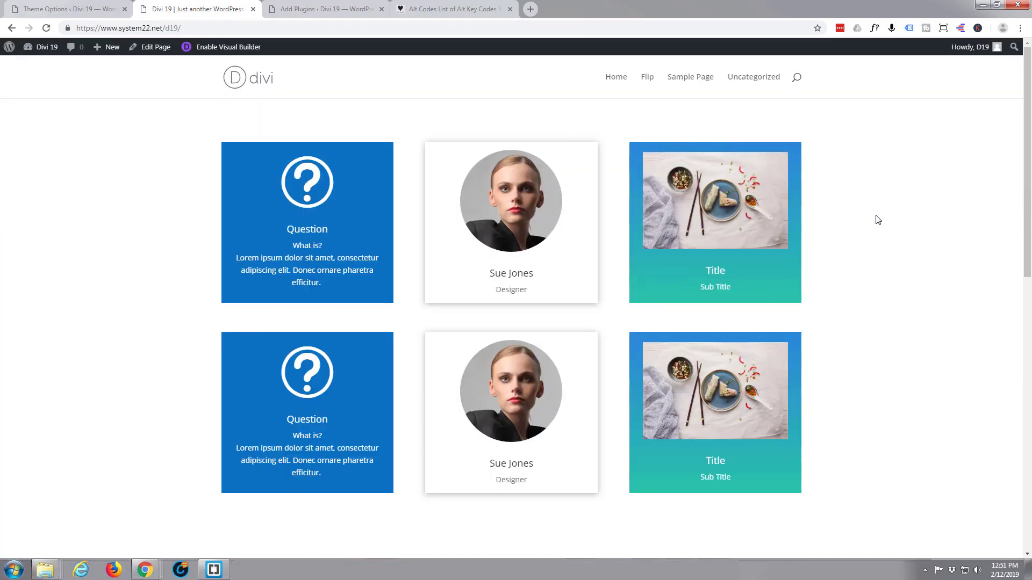
scroll(876, 219, down, 6)
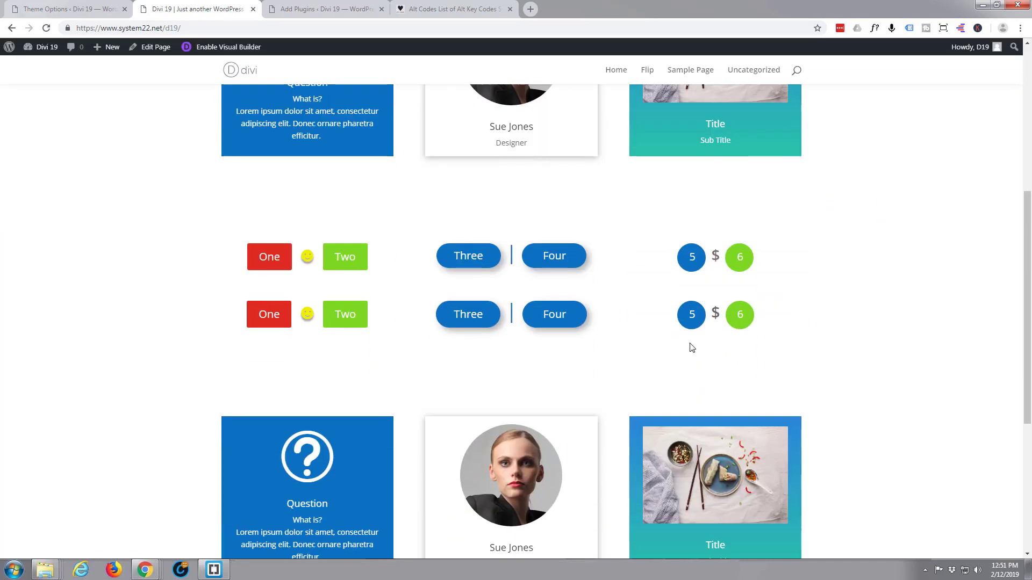